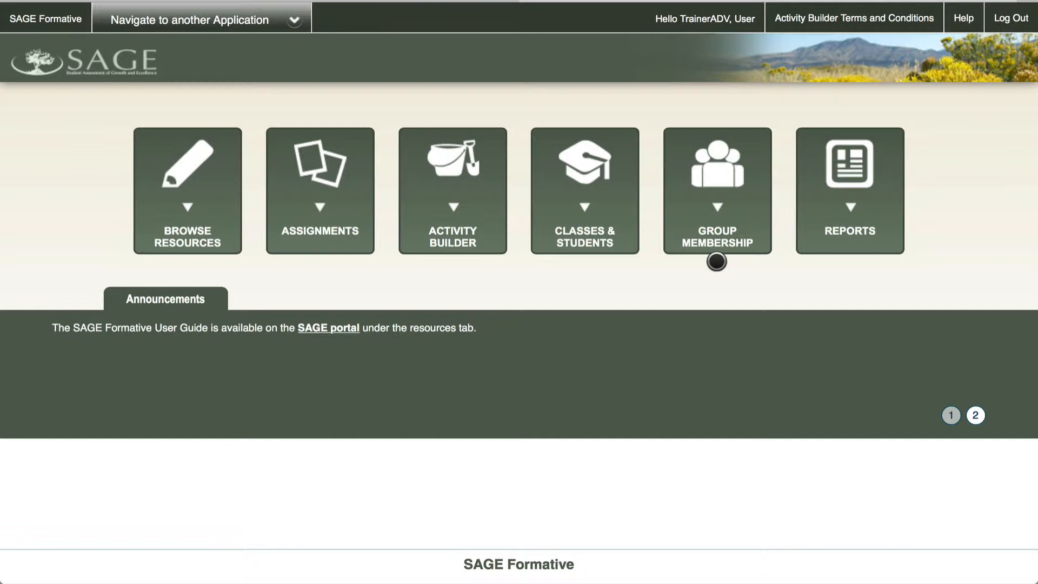
From Group Membership, dismiss the existing group's options and begin a new group
click(727, 211)
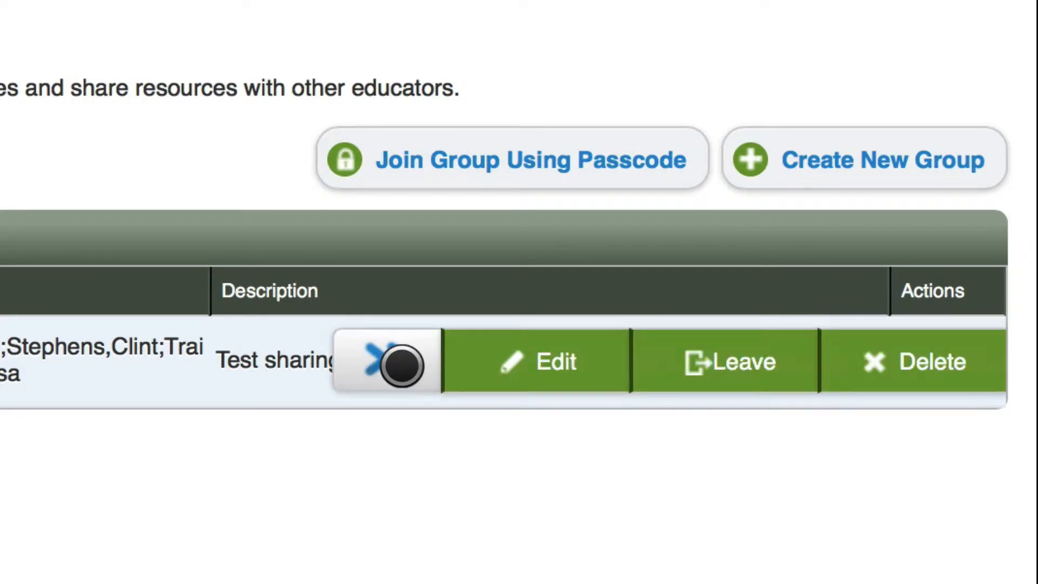
click(402, 366)
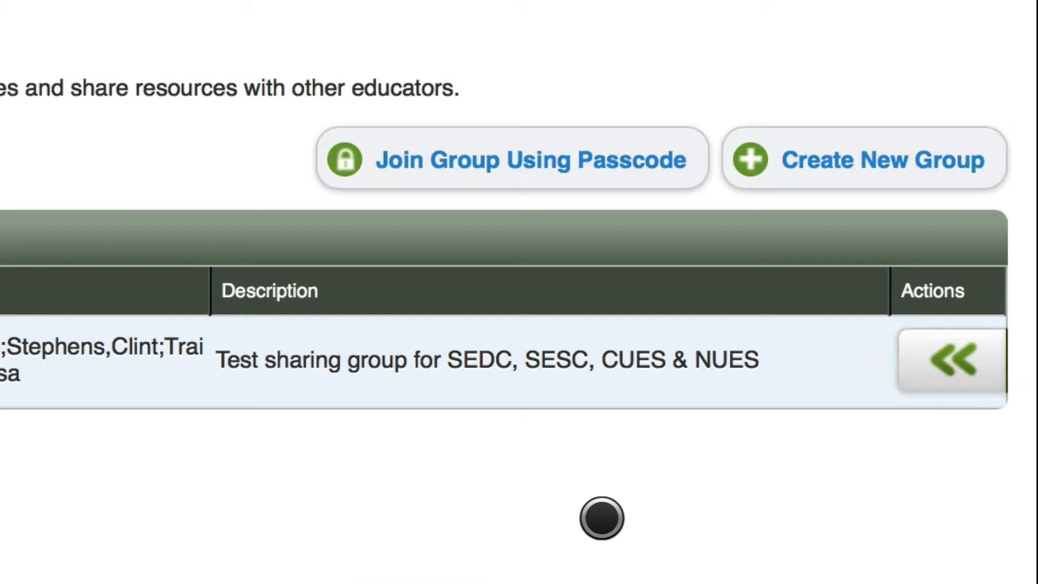
click(885, 149)
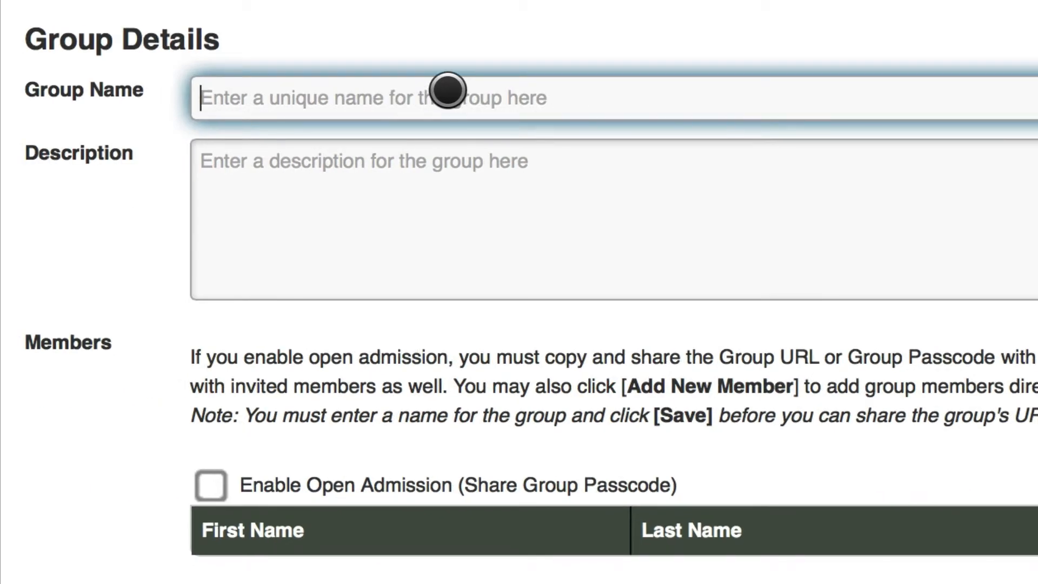
Name the new group 'SAGE Group Demo Group', leave the description empty, and save it
text(S)
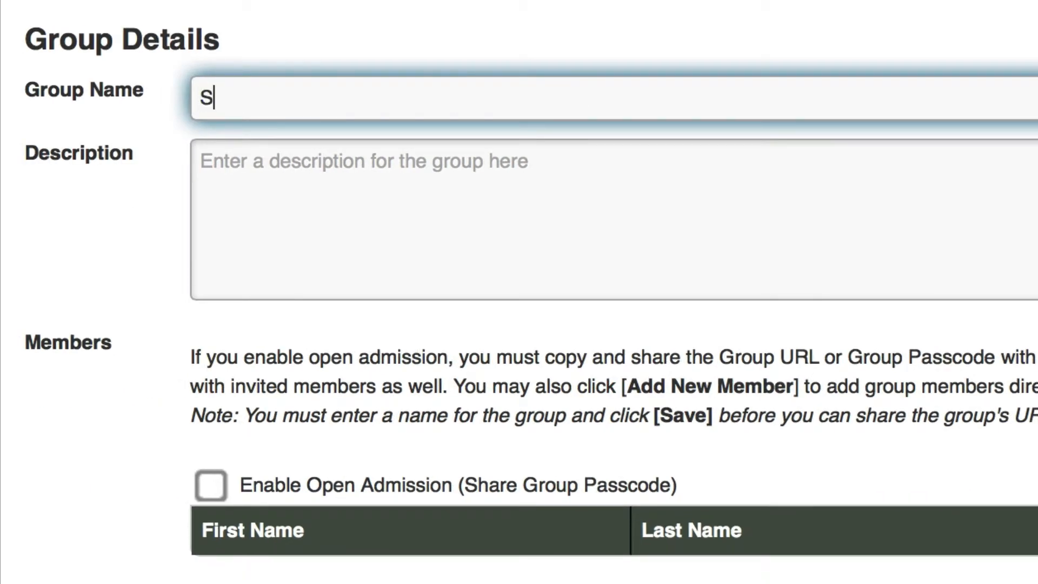
text(AGE De)
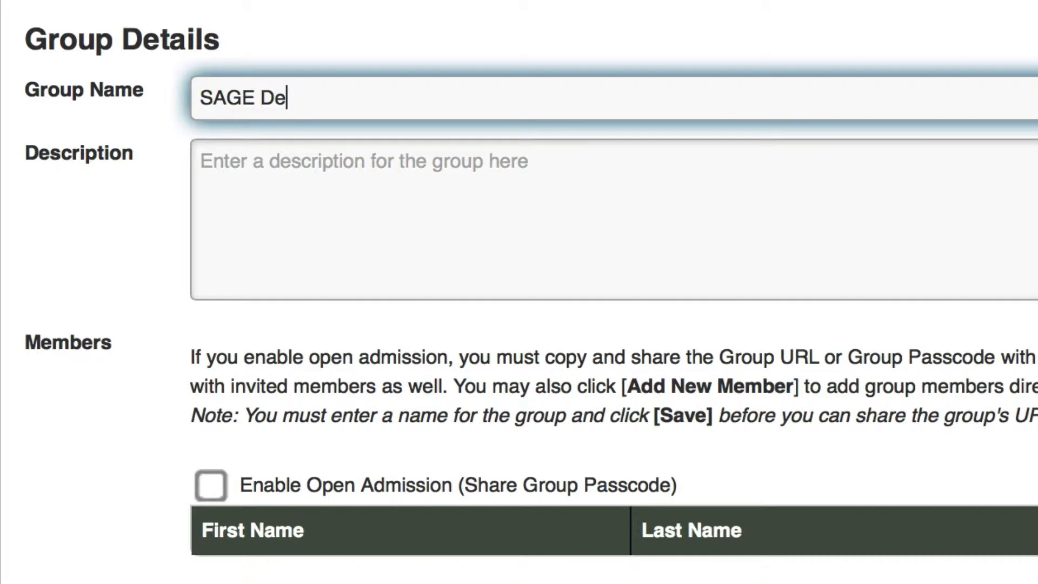
key(BackSpace)
key(BackSpace)
text(Group Demo Gr)
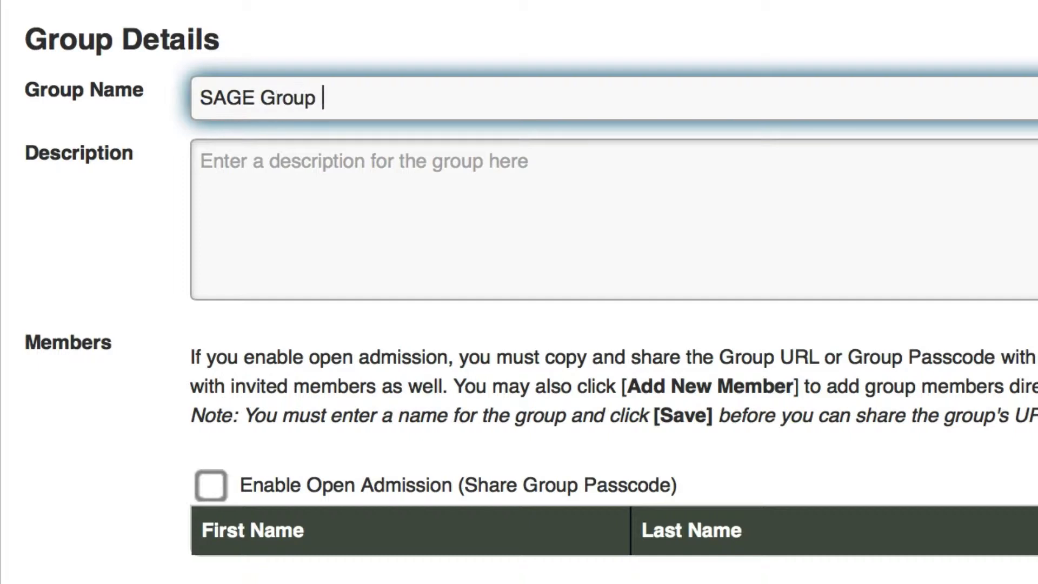
text(oup)
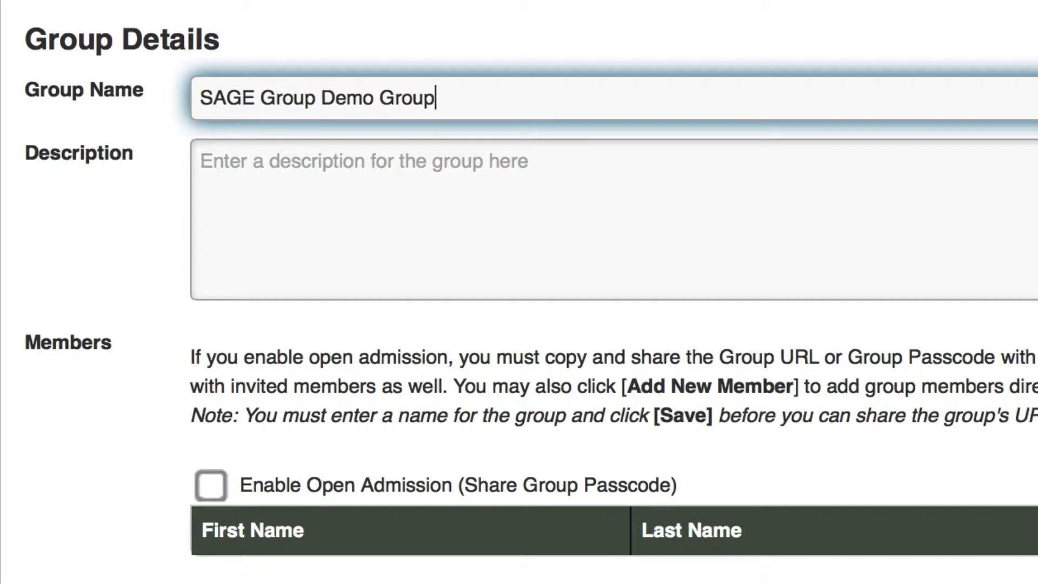
click(441, 202)
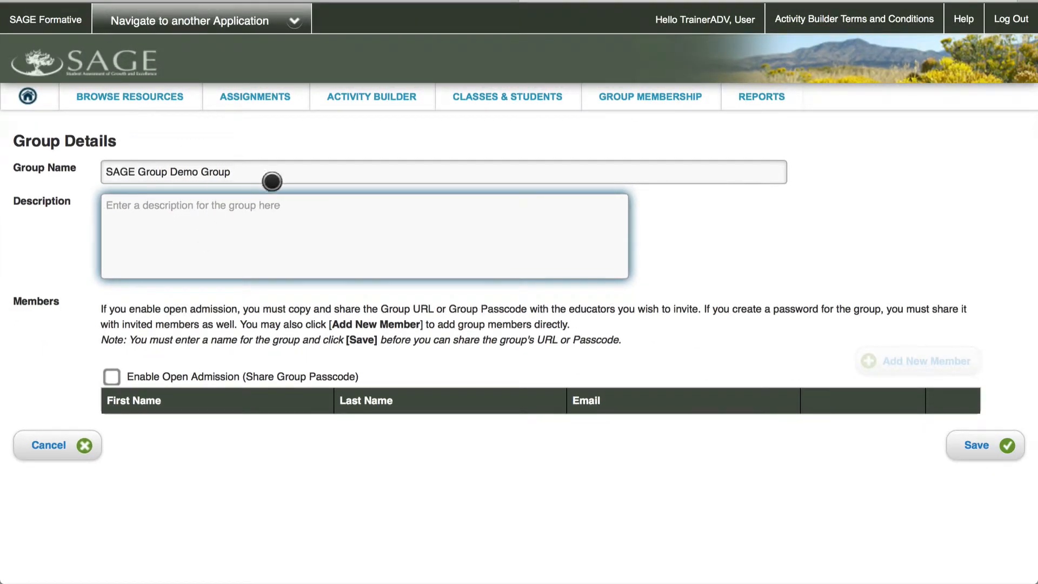
click(967, 444)
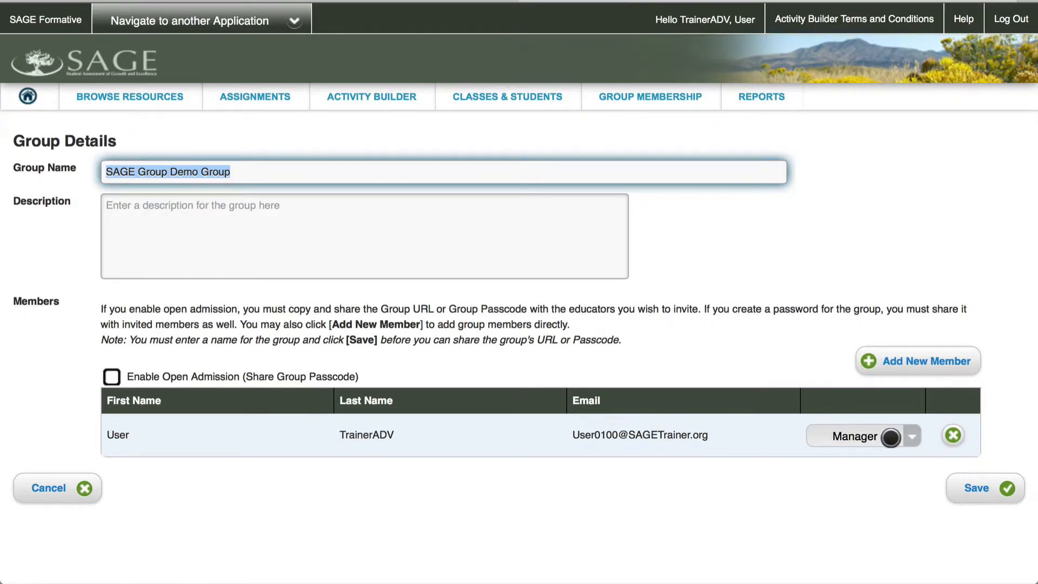
Add an educator to the group by entering their e-mail address, then confirm
click(945, 364)
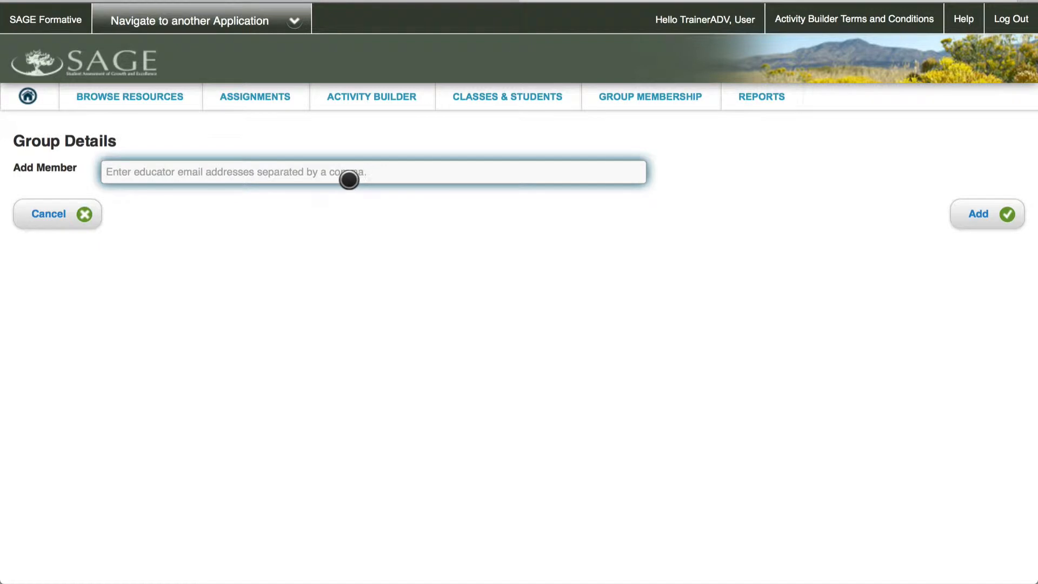
click(229, 171)
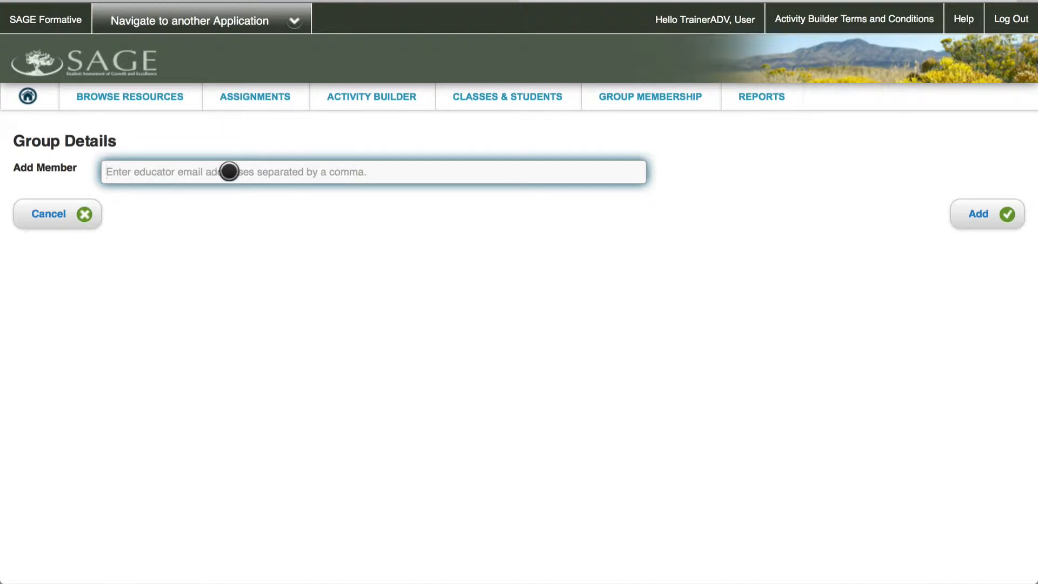
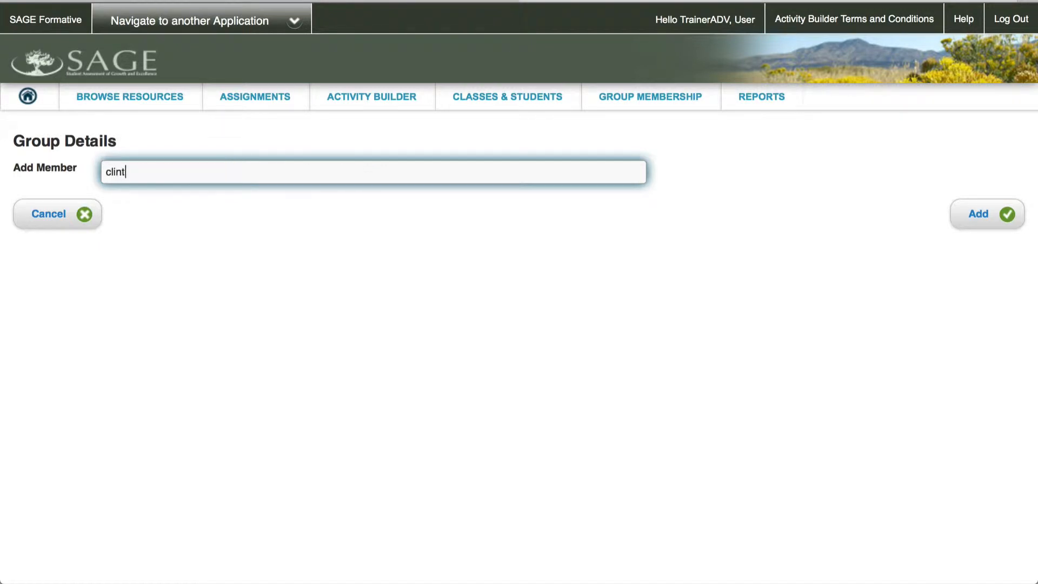
click(980, 214)
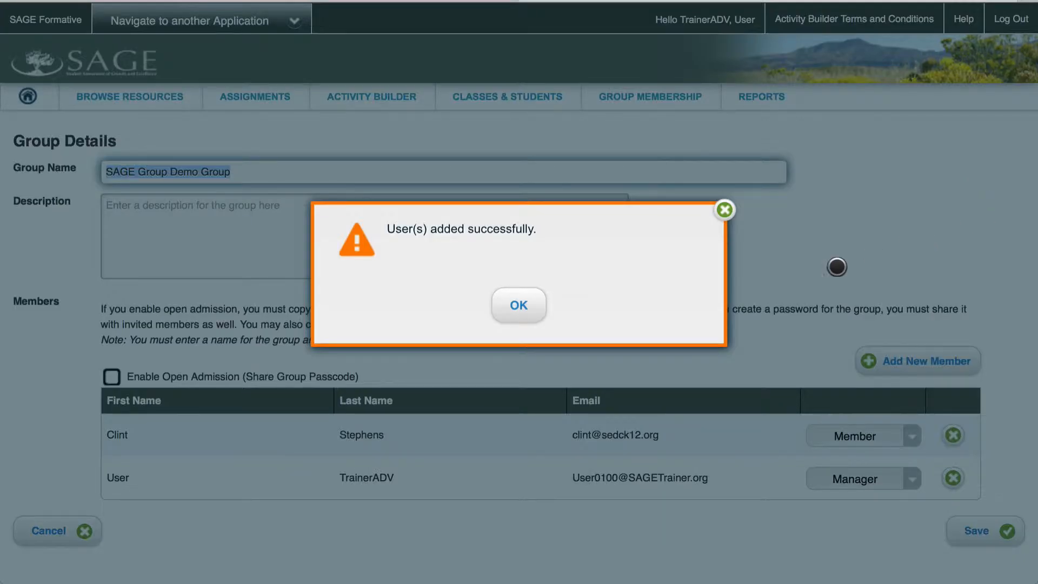
click(530, 311)
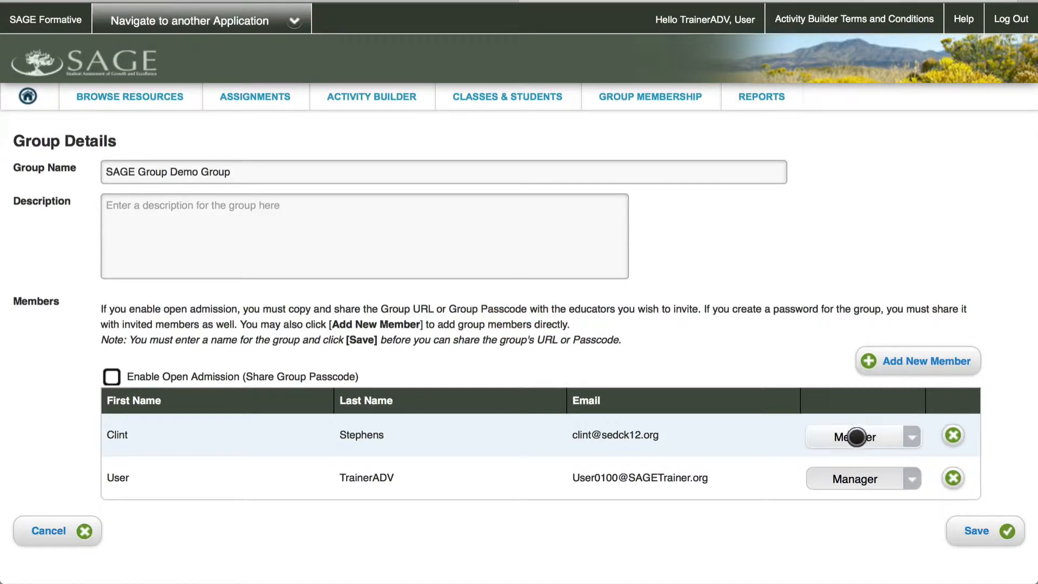
Change the new educator's role from Member to Manager
click(887, 436)
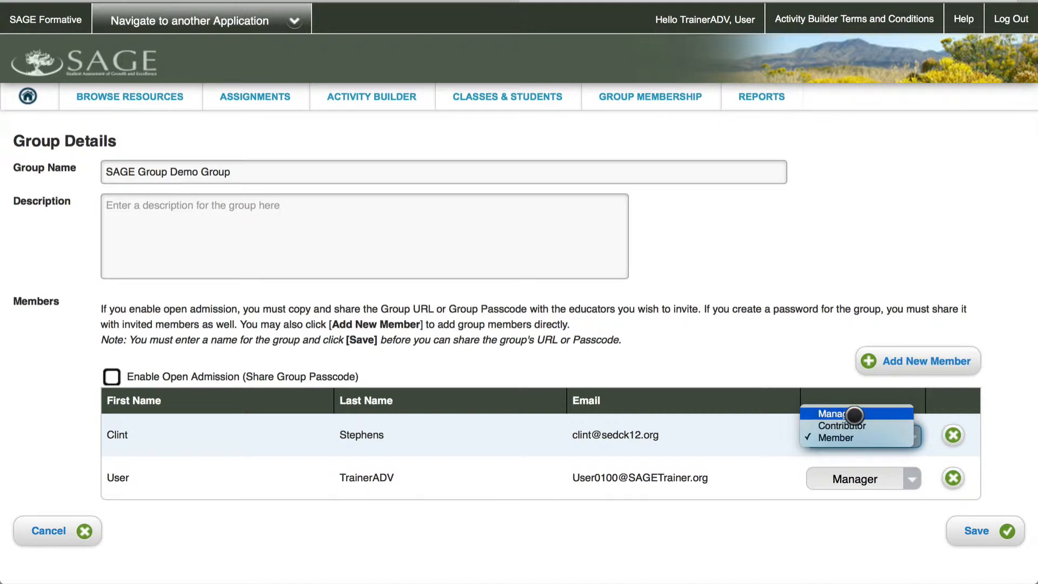
click(854, 414)
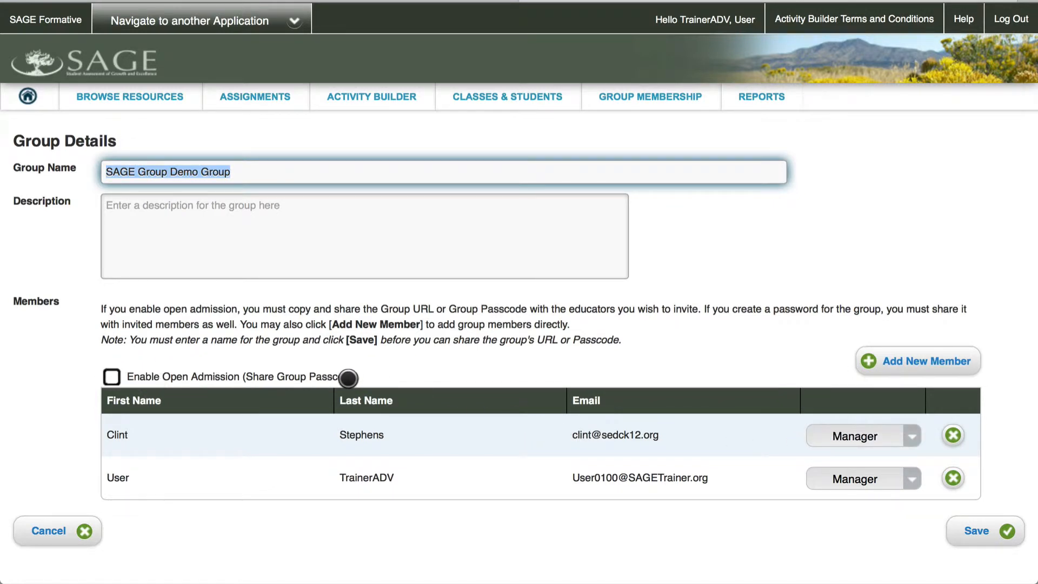
Enable open admission, review the generated Group URL and Passcode, then go to Browse Resources
click(122, 377)
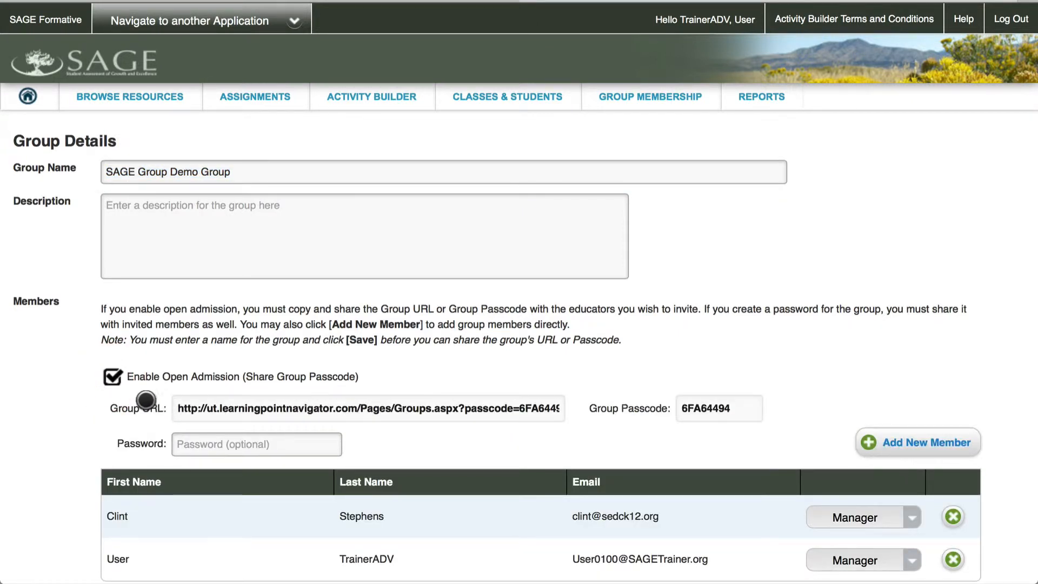
scroll(369, 406, down, 3)
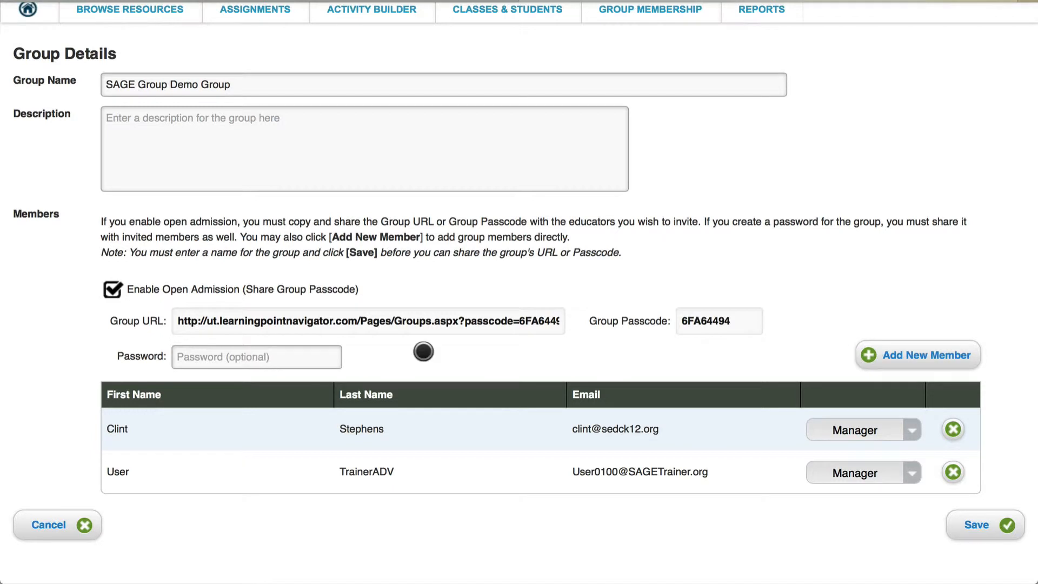
scroll(477, 332, up, 2)
scroll(478, 332, down, 2)
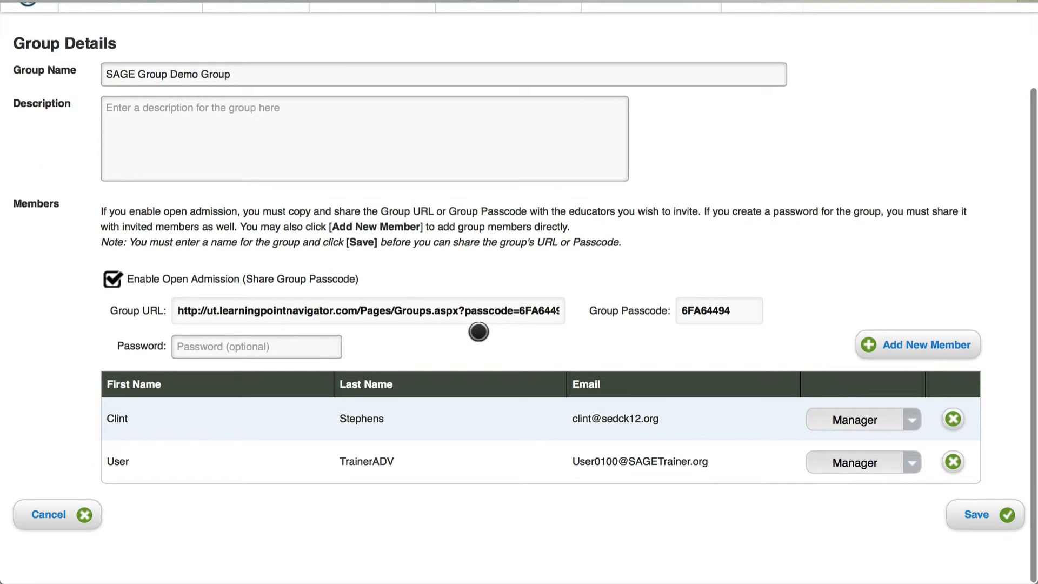
scroll(479, 331, up, 2)
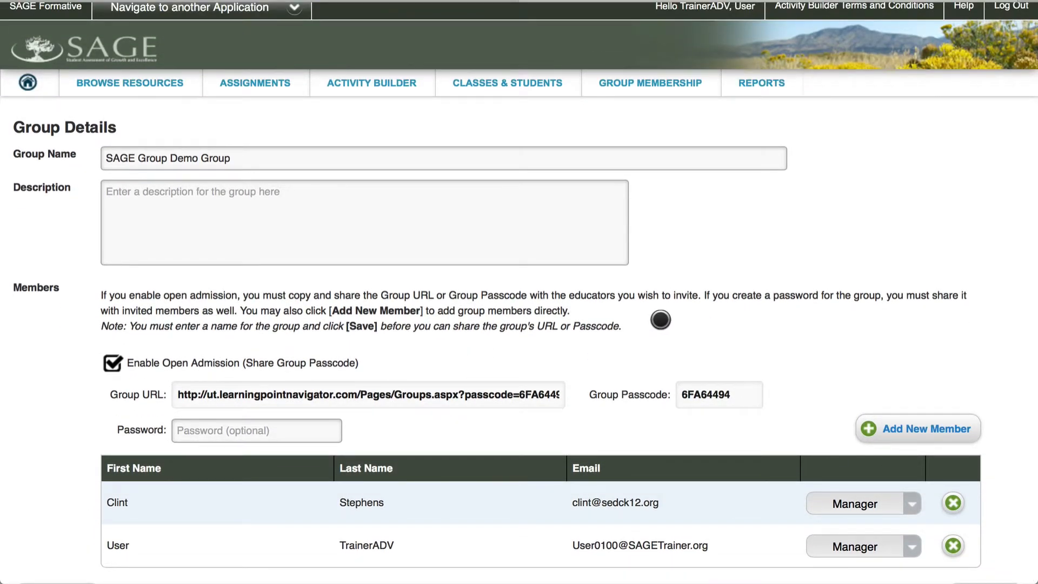
click(134, 79)
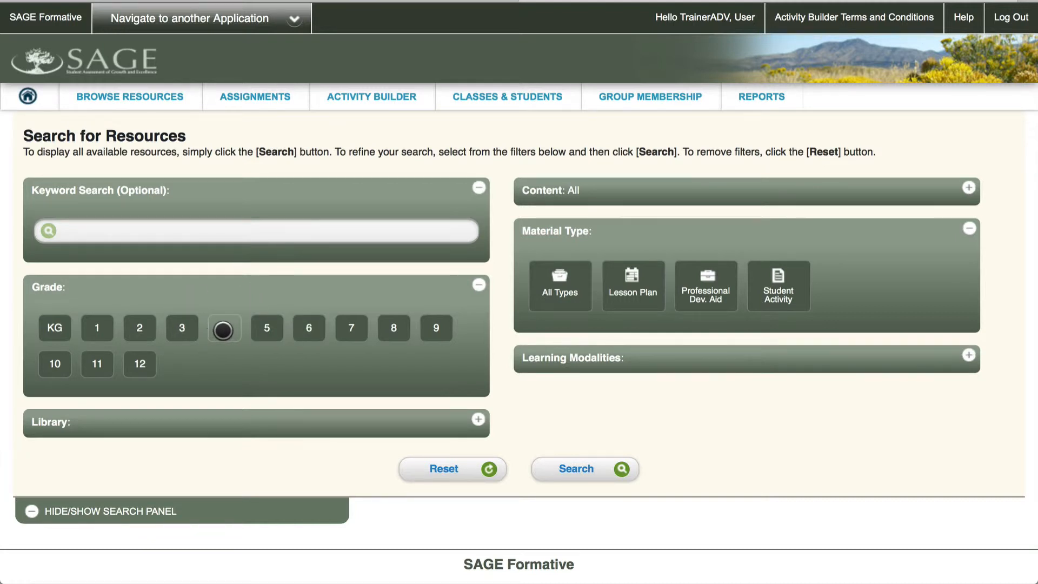
Filter resources to Grade 4 and exclude the SAGE Instructional Support Materials library
click(230, 329)
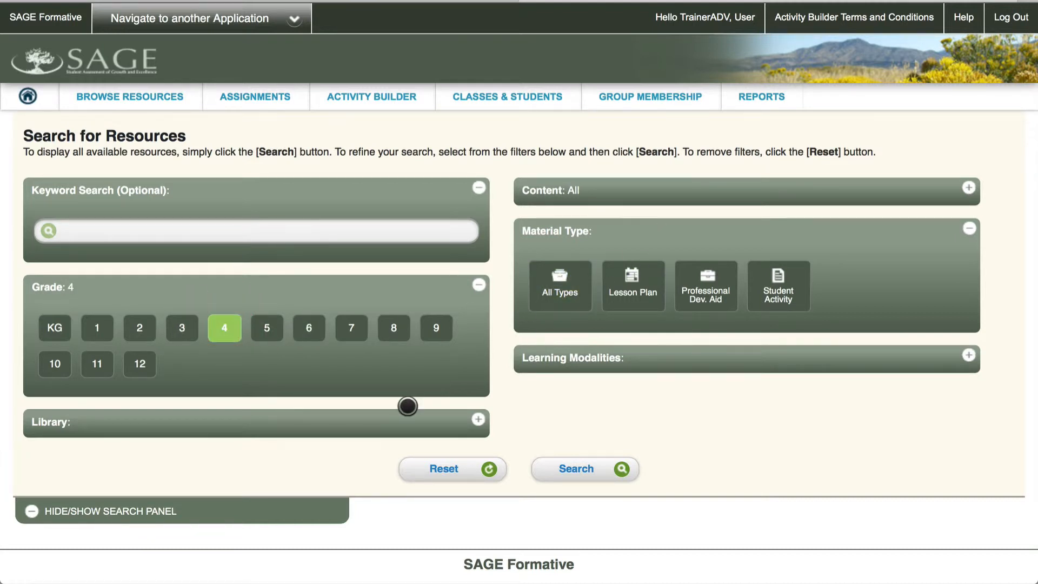
click(398, 422)
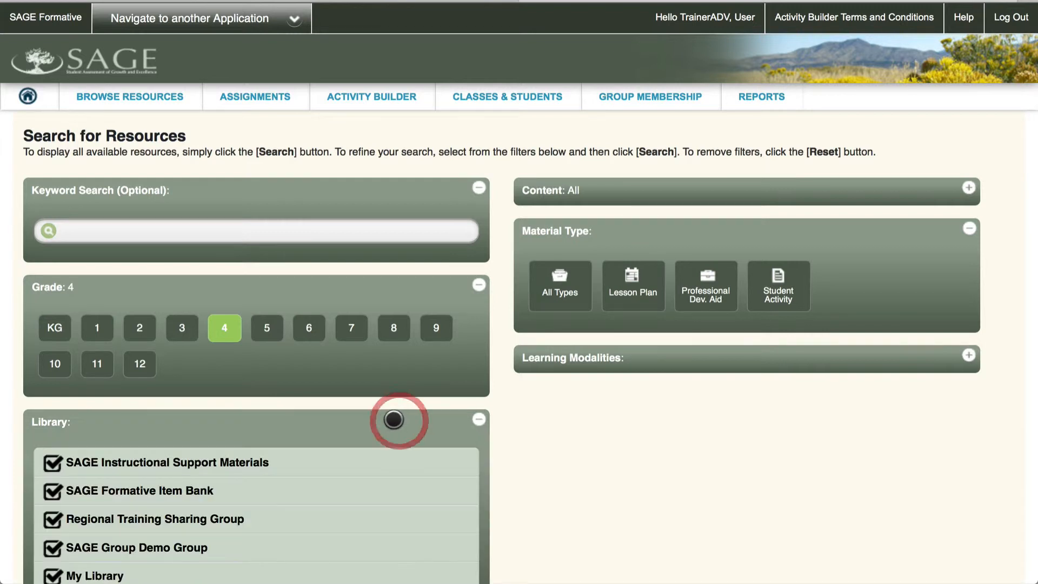
click(122, 457)
scroll(128, 518, down, 3)
scroll(128, 500, up, 2)
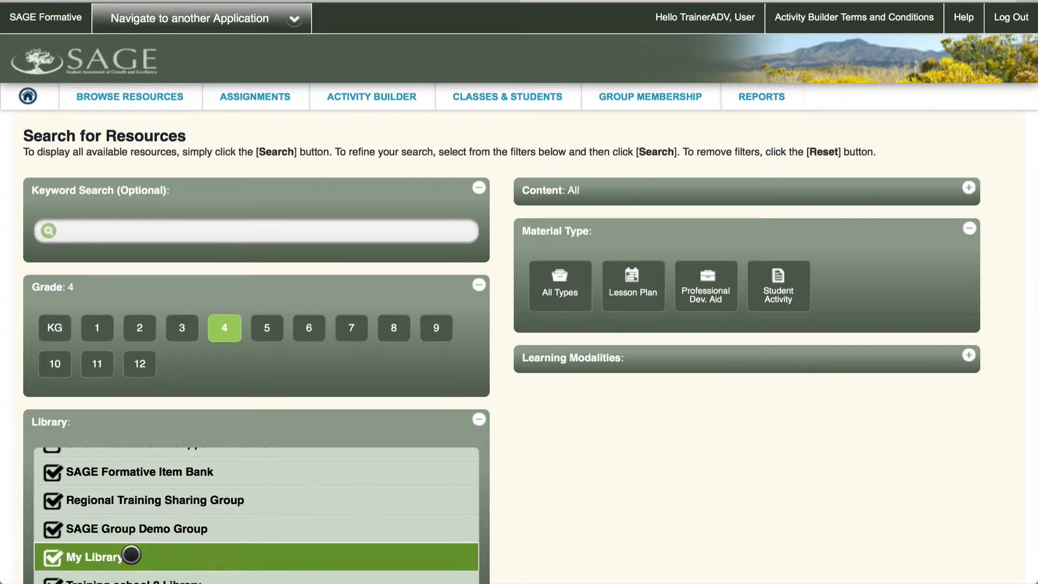
scroll(114, 552, down, 1)
scroll(171, 551, down, 1)
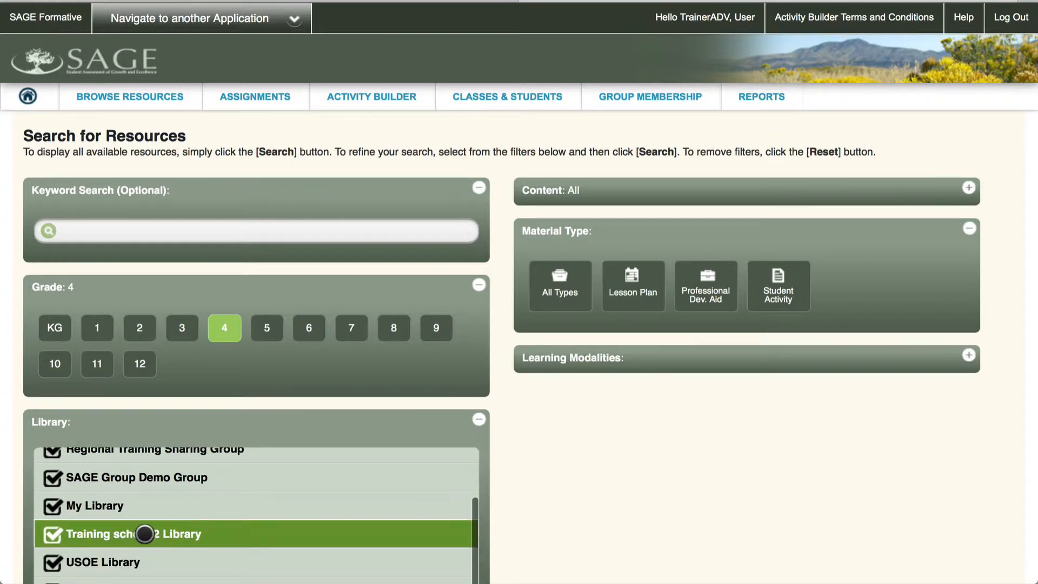
scroll(196, 533, up, 3)
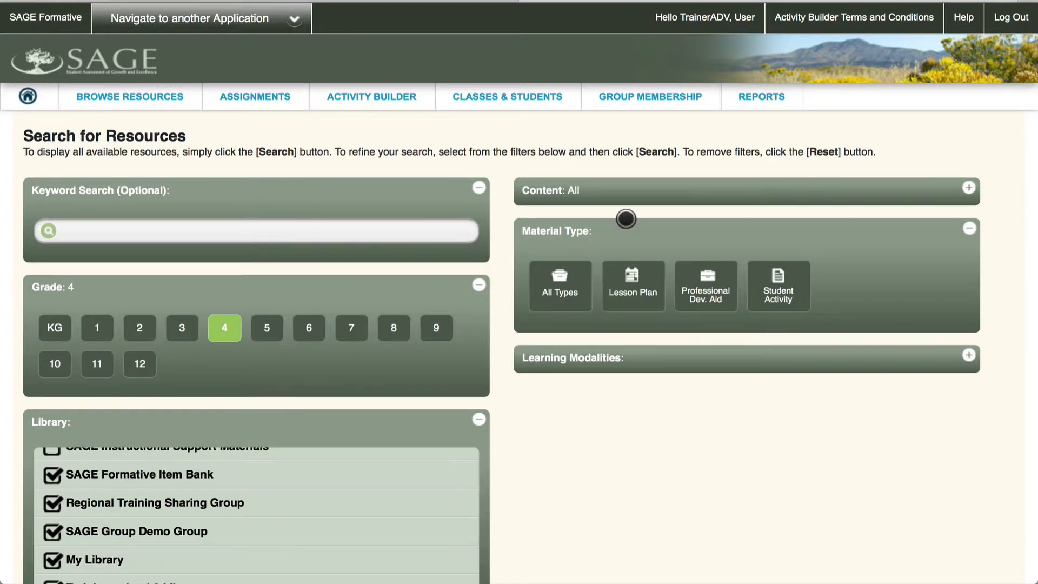
Set the content subject filter toward Mathematics > Geometry and search
click(663, 183)
click(627, 223)
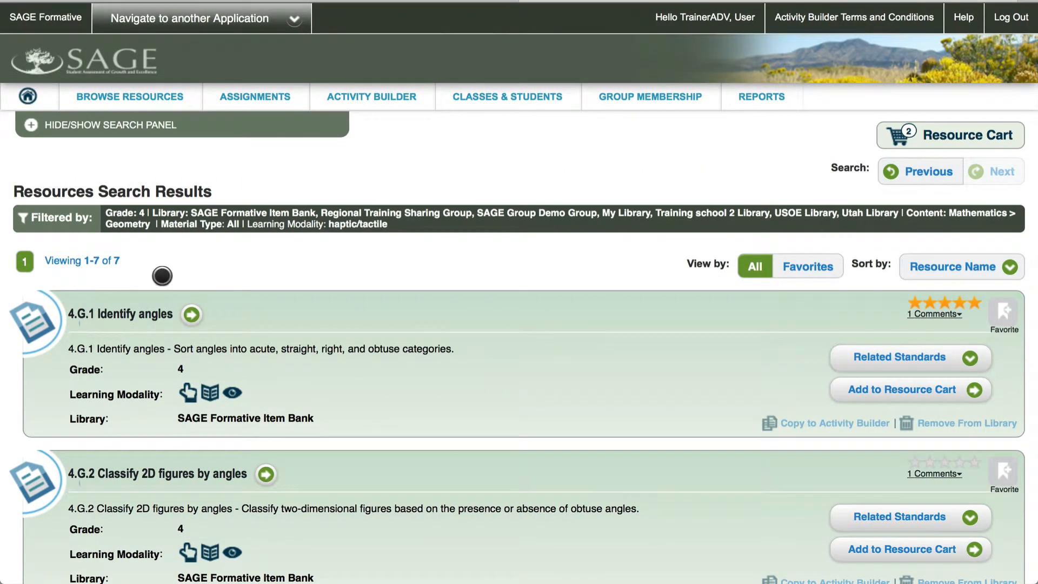
scroll(274, 307, down, 2)
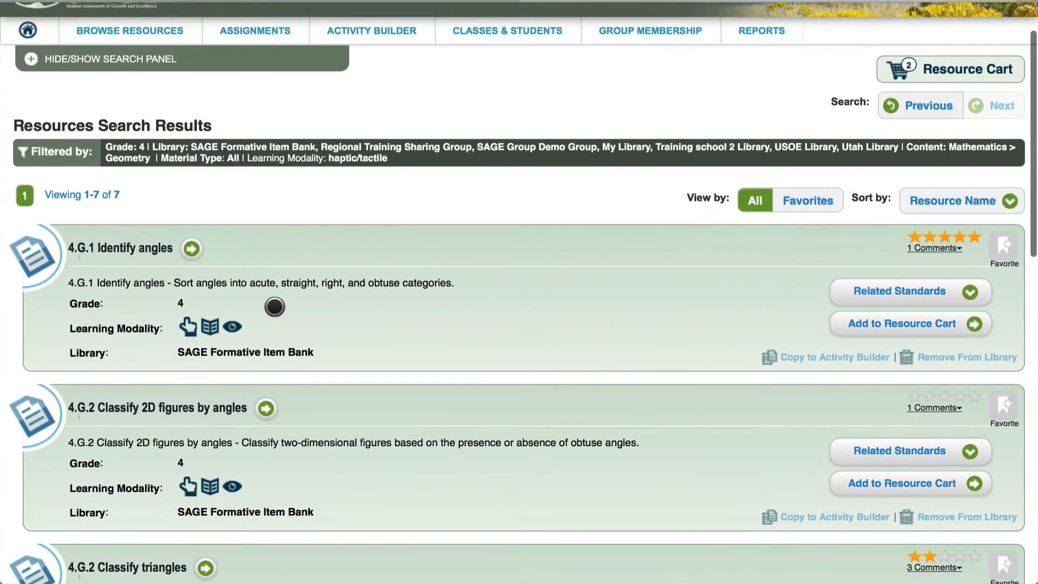
scroll(275, 307, up, 1)
scroll(274, 307, down, 3)
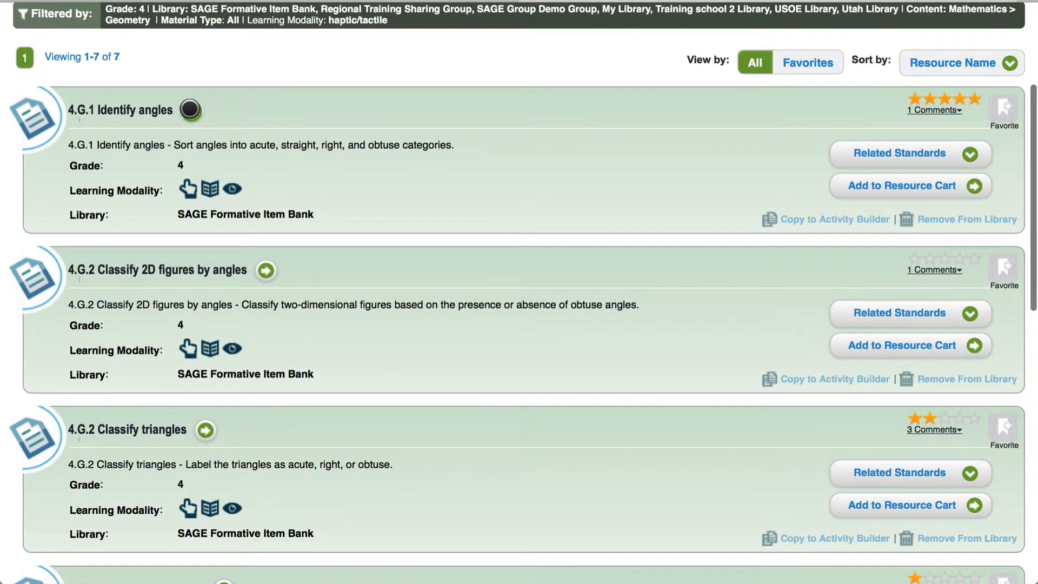
Add 4.G.1 Identify angles, 4.G.2 Classify triangles and 4.G.2 Classifying Triangles to the cart
click(897, 186)
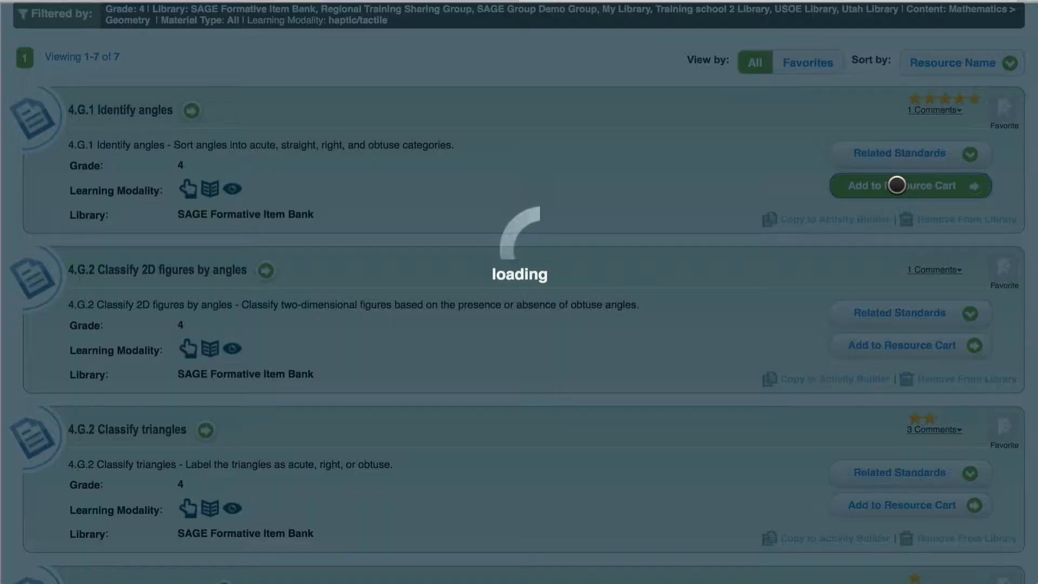
scroll(679, 254, down, 3)
click(931, 332)
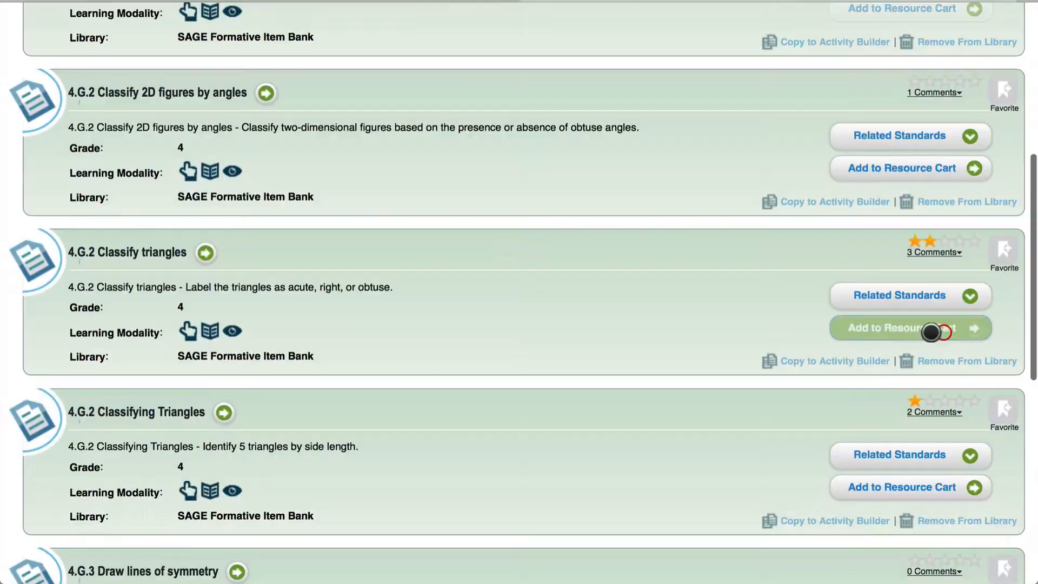
scroll(605, 339, down, 3)
click(925, 304)
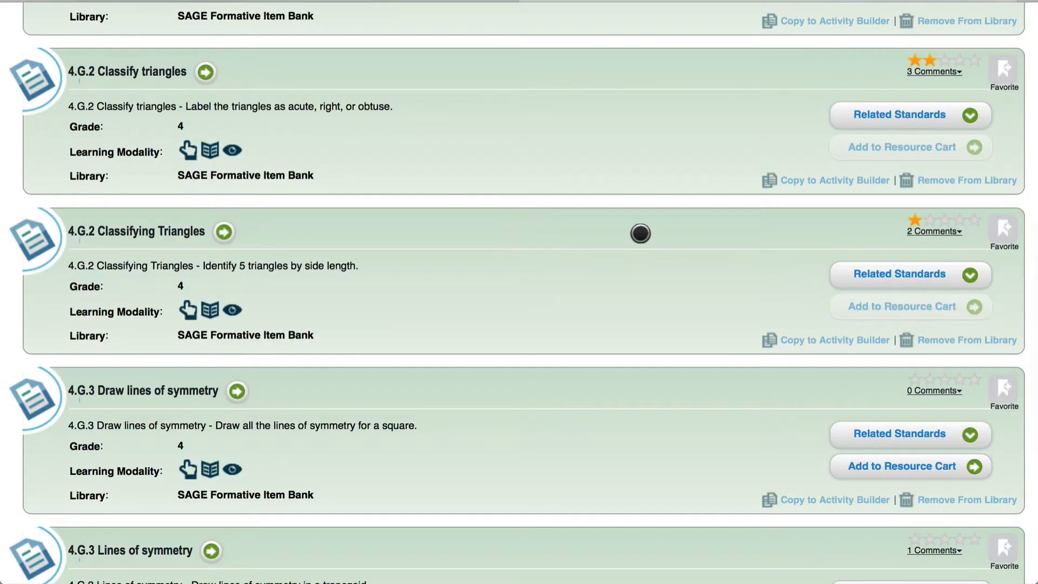
scroll(640, 233, up, 10)
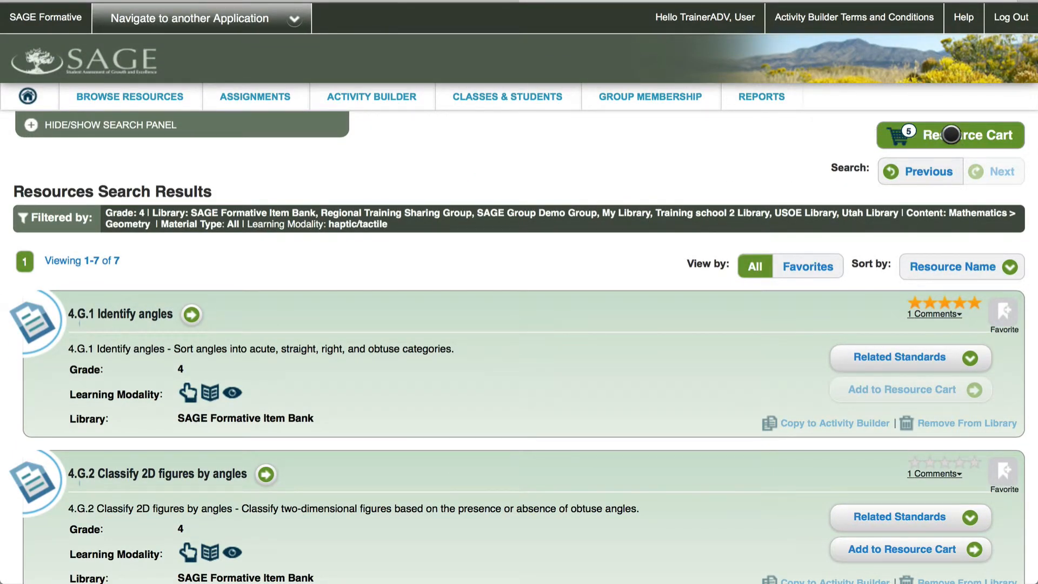
Save the resource cart's five activities as a new resource
click(951, 134)
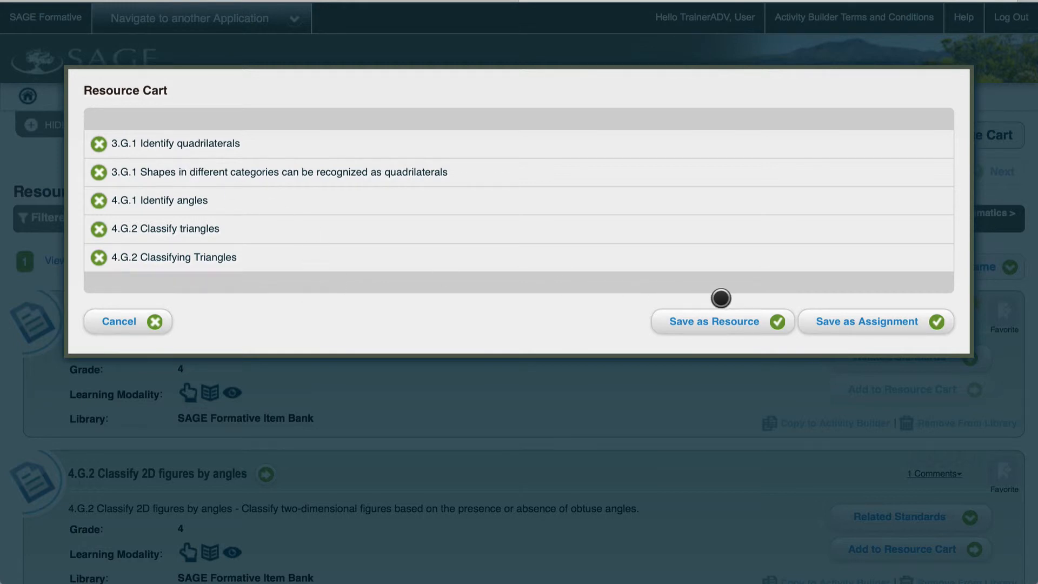
click(737, 322)
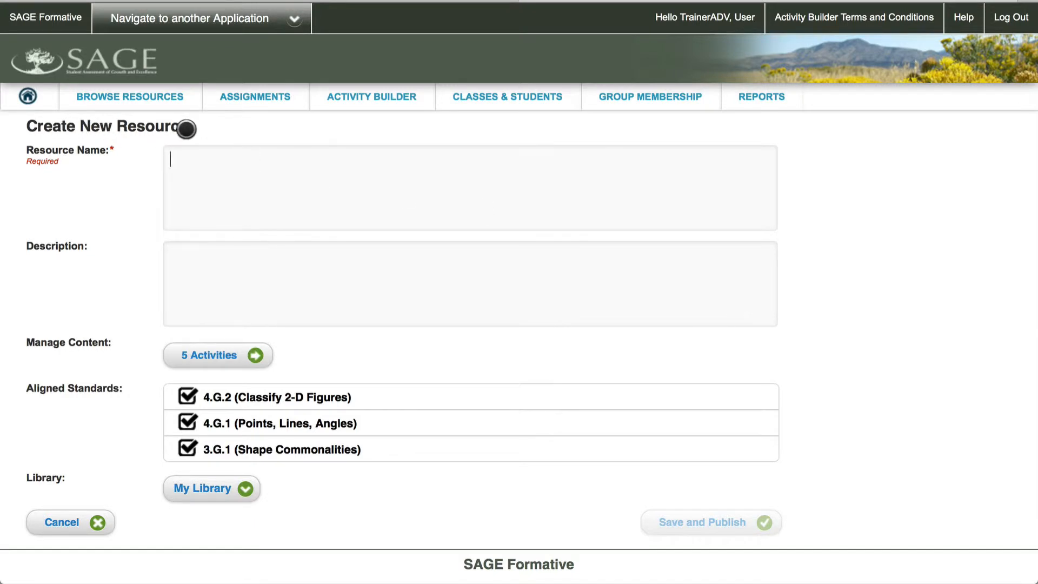
Name the resource 'SAGE Groups Demo - Shared Resource' and preview its 5 activities
click(224, 181)
text(SAG)
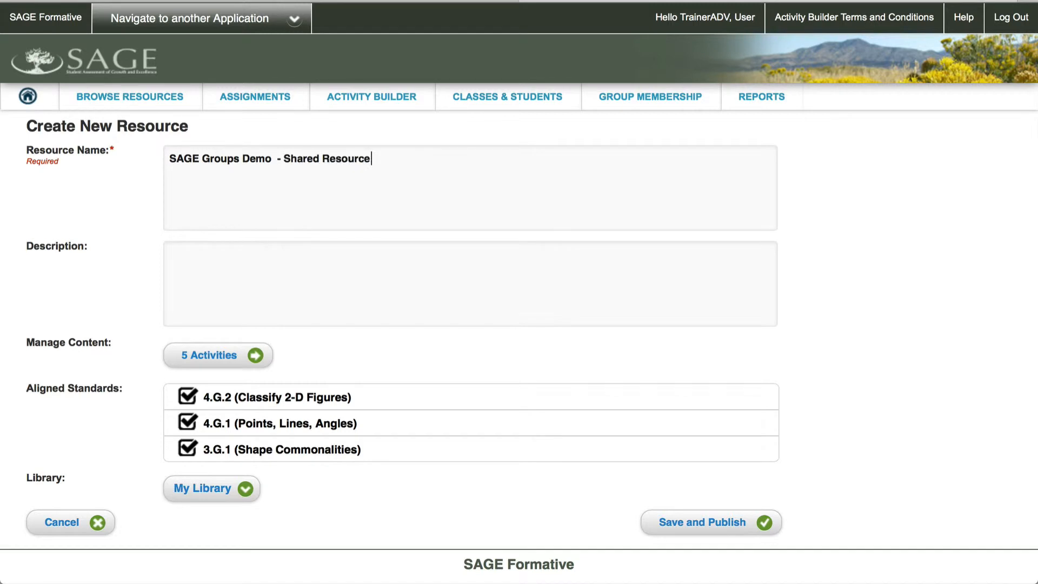
click(234, 287)
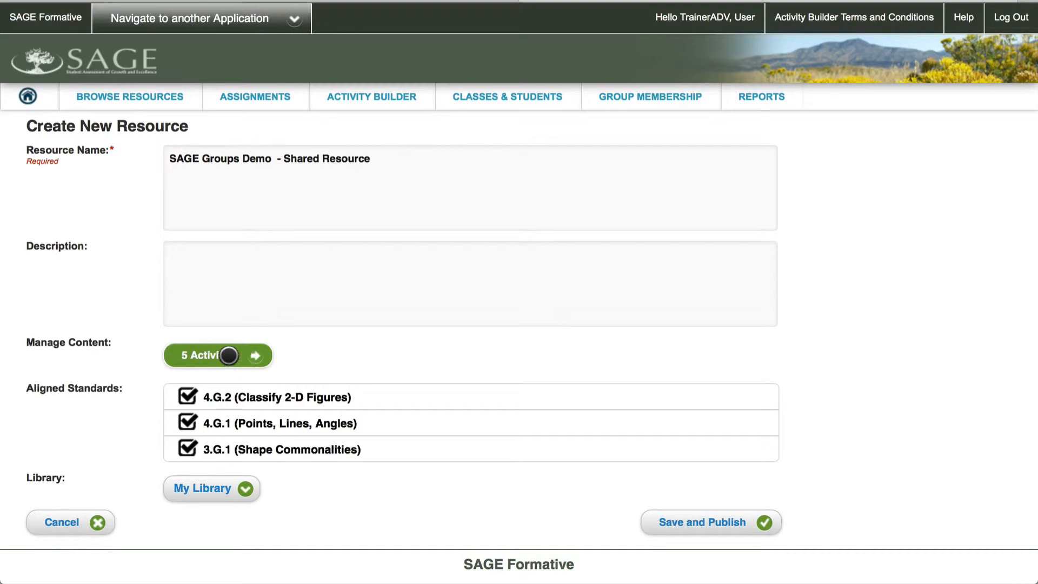
click(256, 353)
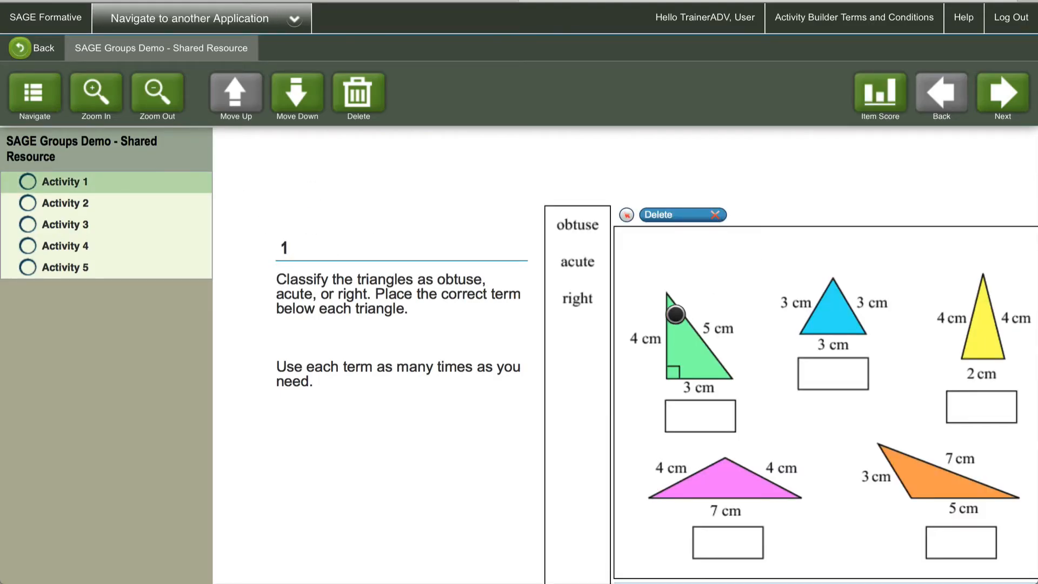
click(23, 48)
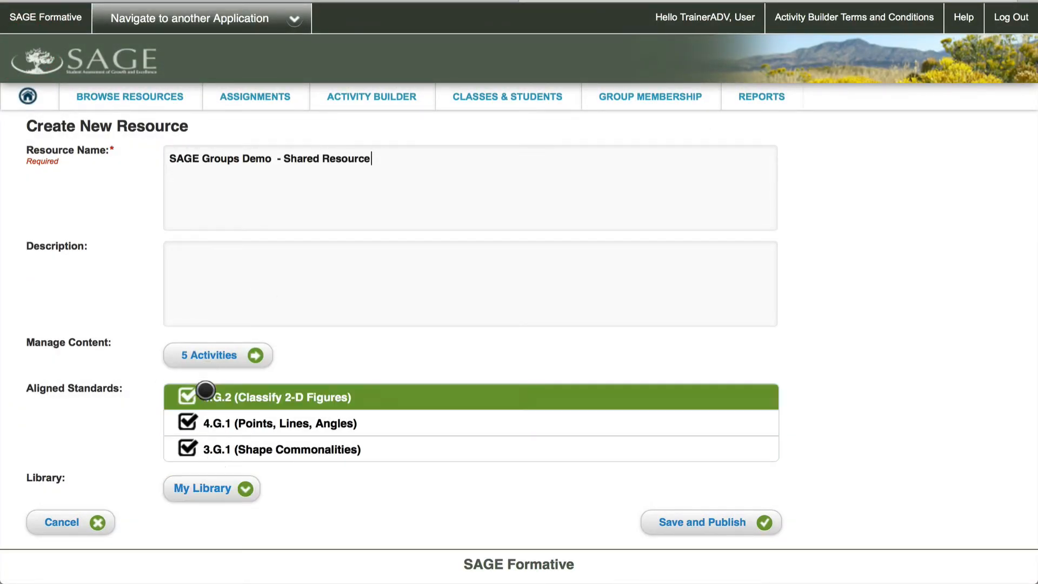
Choose the SAGE Group Demo Group library and save and publish the resource
click(239, 485)
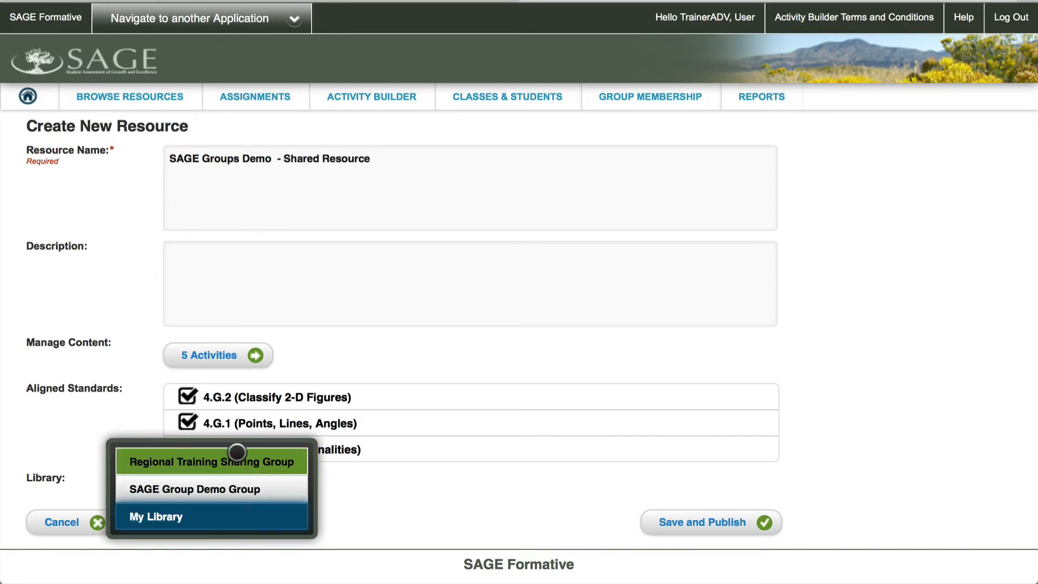
click(238, 490)
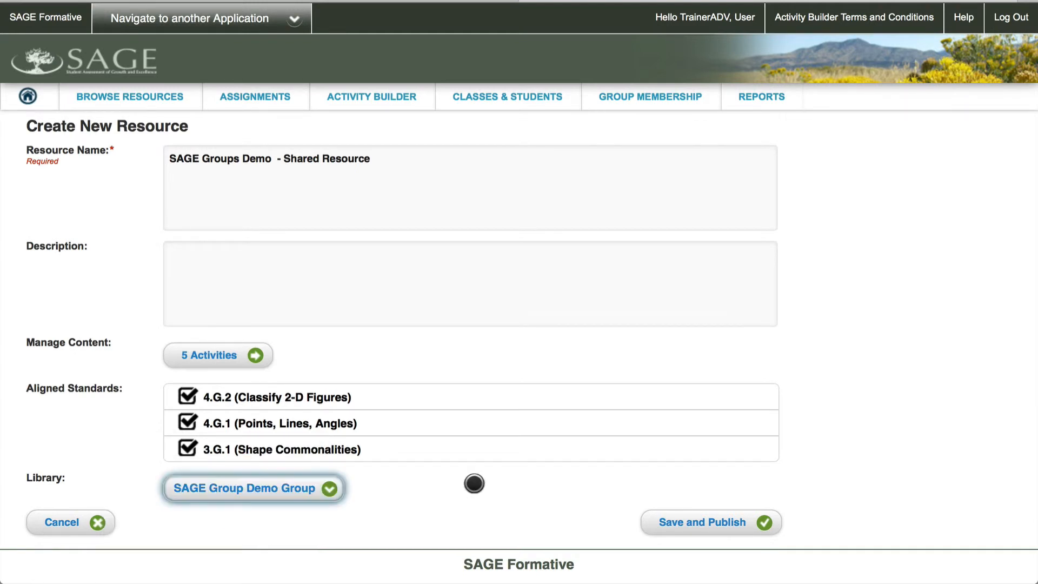
click(724, 520)
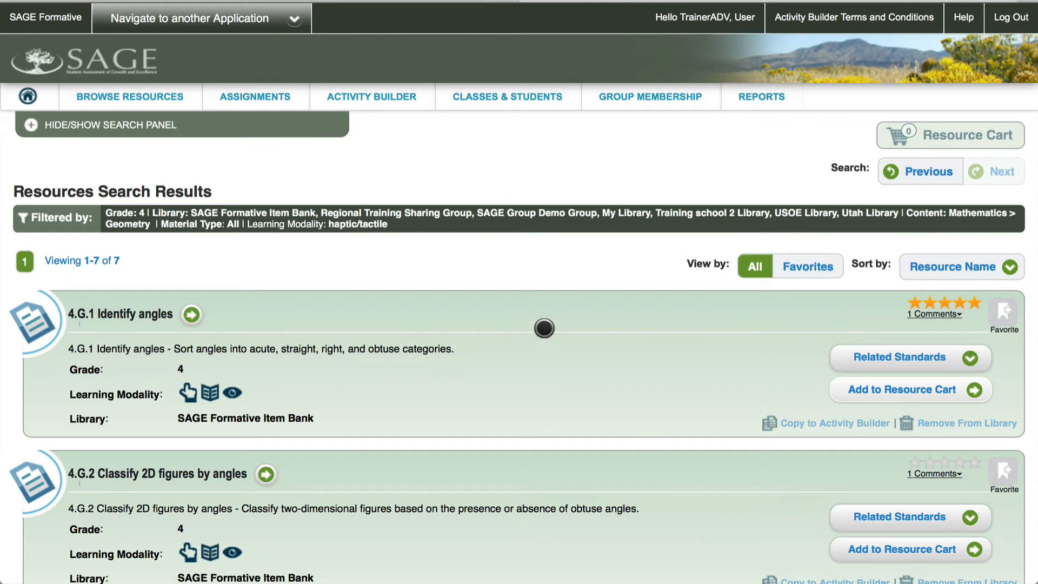
Reload the resource search results, now 8 items, and expand the Search for Resources filters
scroll(544, 329, down, 9)
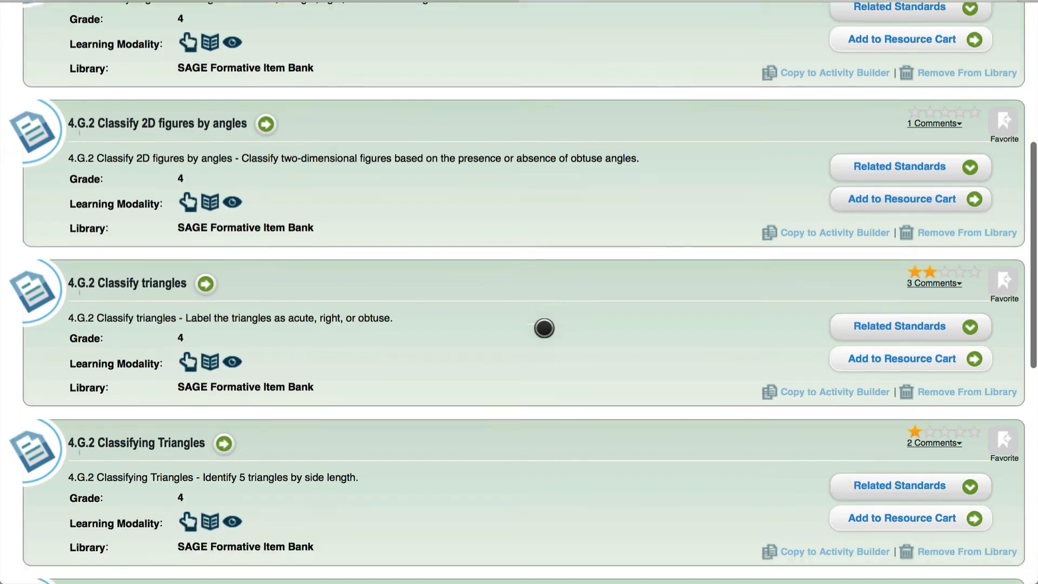
scroll(544, 329, up, 6)
scroll(544, 328, up, 3)
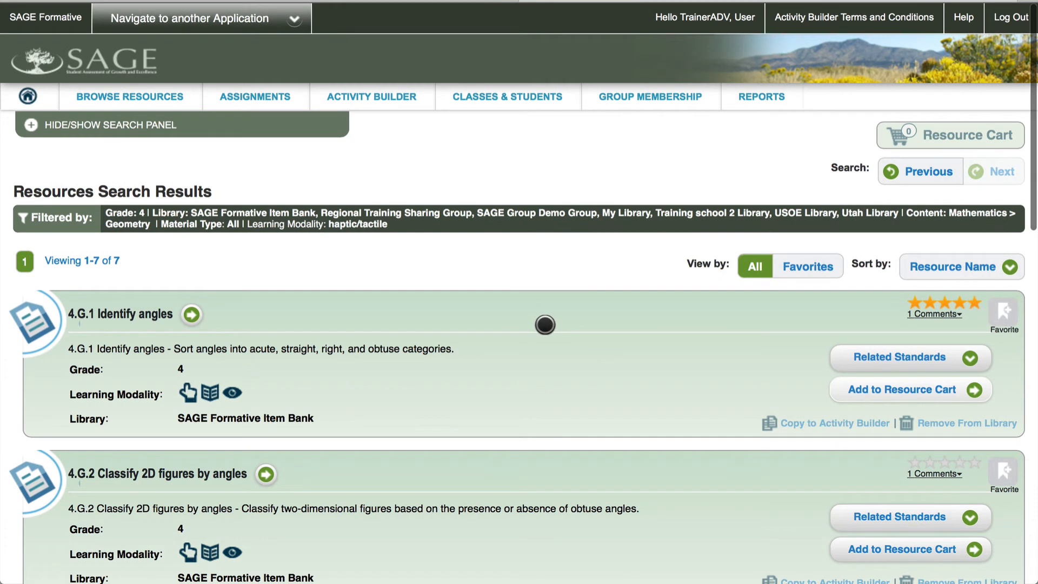
click(128, 93)
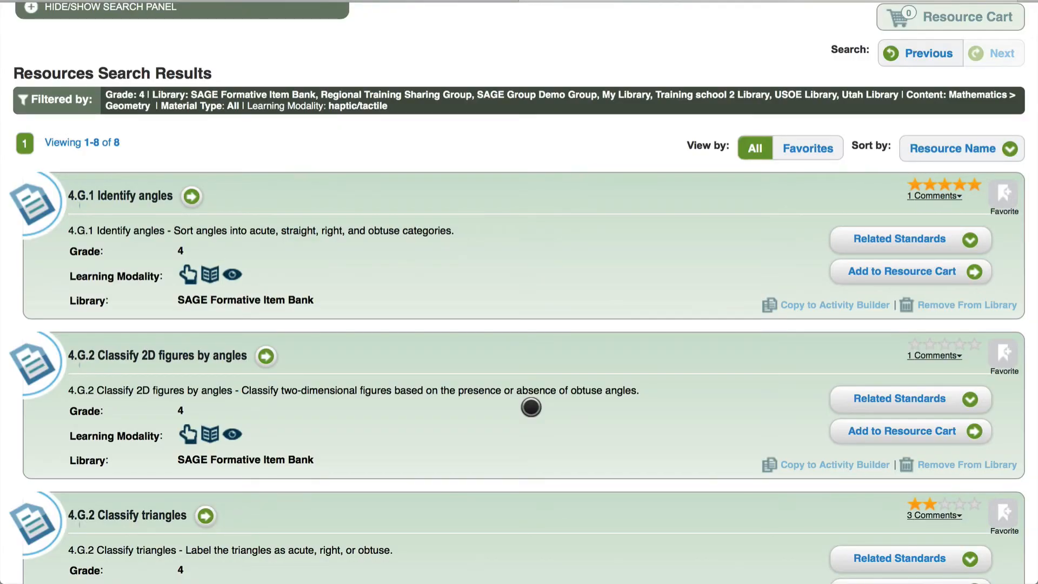
scroll(374, 281, up, 3)
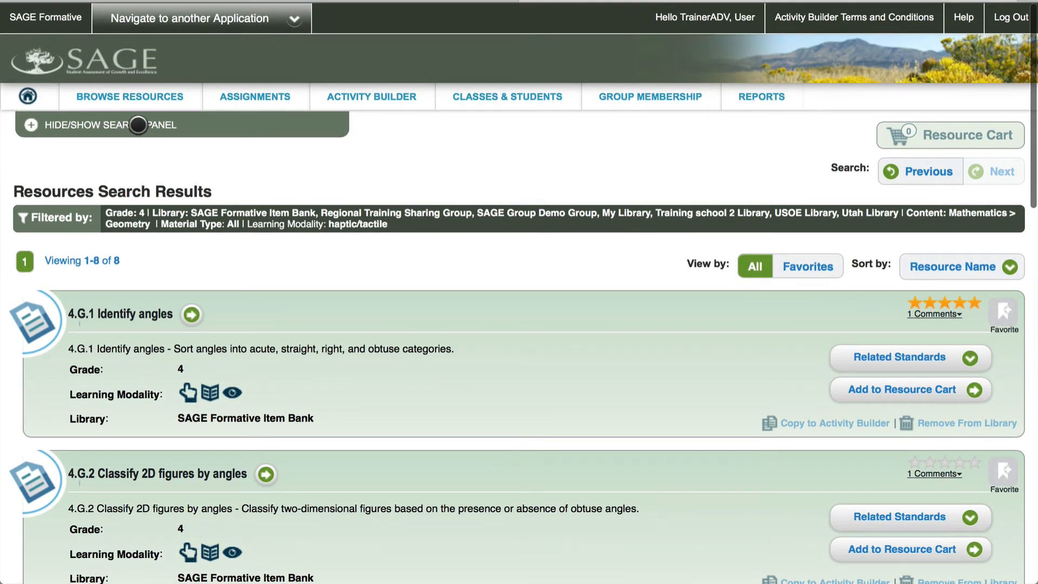
click(138, 124)
scroll(232, 262, down, 2)
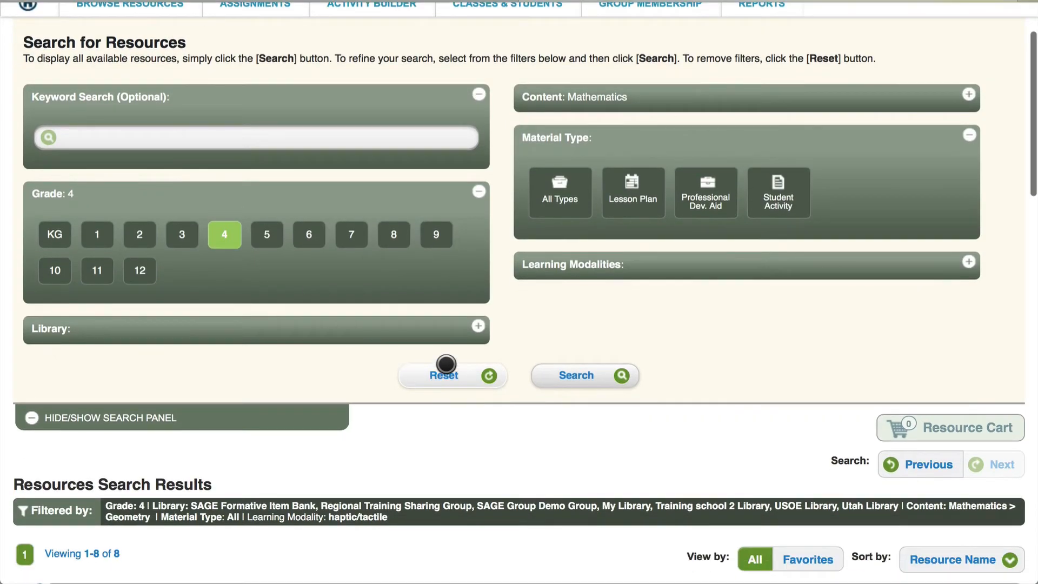
Clear the Grade 4 and Mathematics filters, then uncheck SAGE Instructional Support Materials, SAGE Formative Item Bank, Regional Training Sharing Group
click(445, 369)
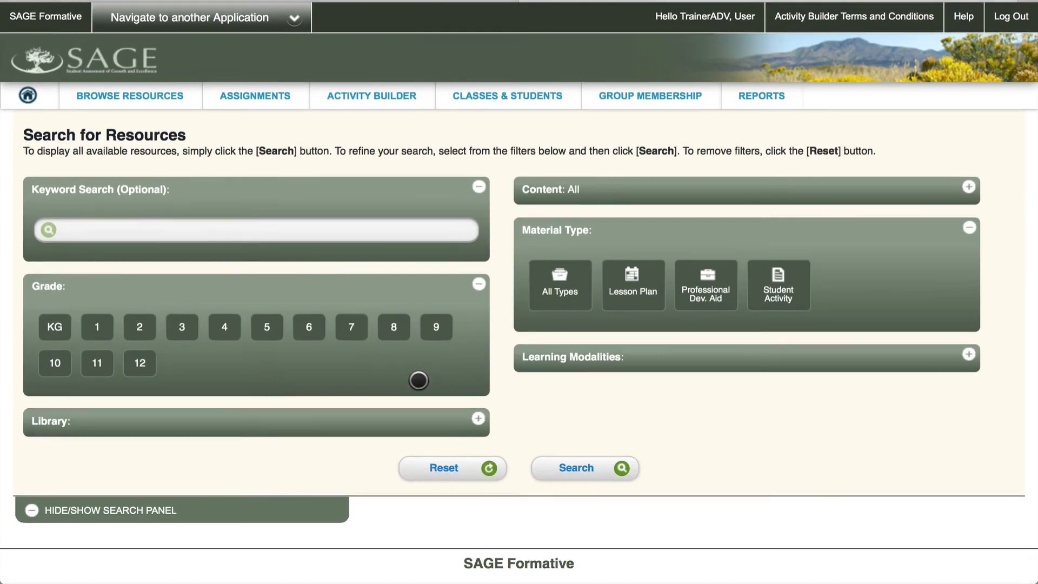
click(478, 419)
scroll(338, 388, down, 3)
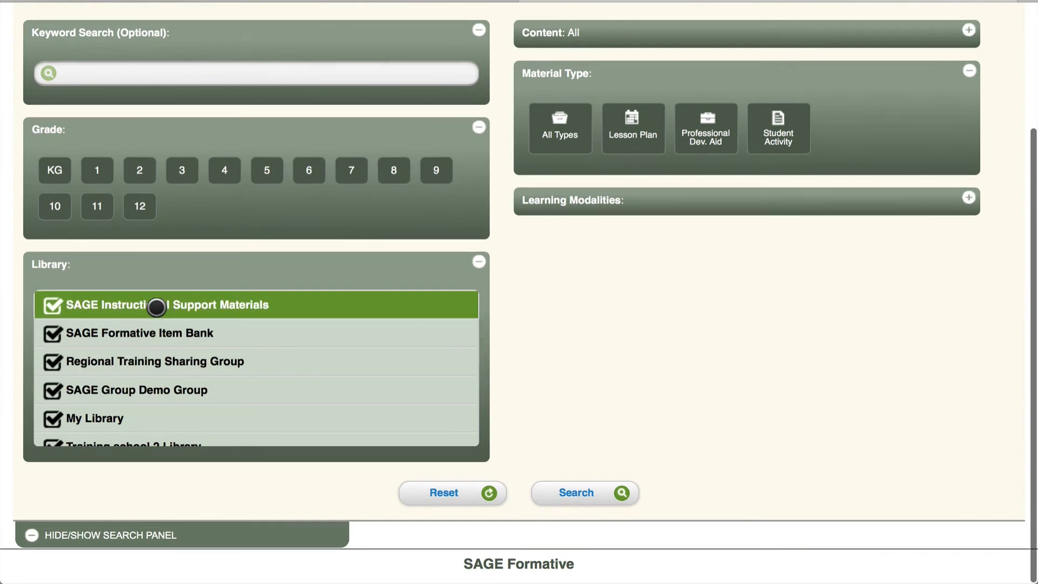
click(157, 307)
click(150, 332)
click(147, 361)
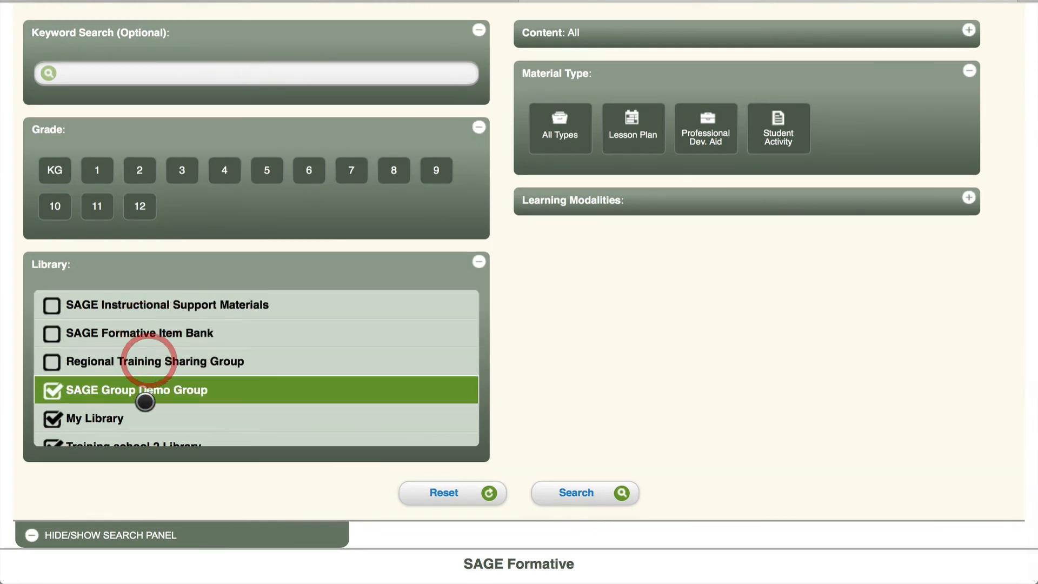
Uncheck My Library, Training school 2, USOE and Utah libraries, then search SAGE Group Demo Group only
scroll(144, 399, down, 2)
click(122, 359)
click(122, 386)
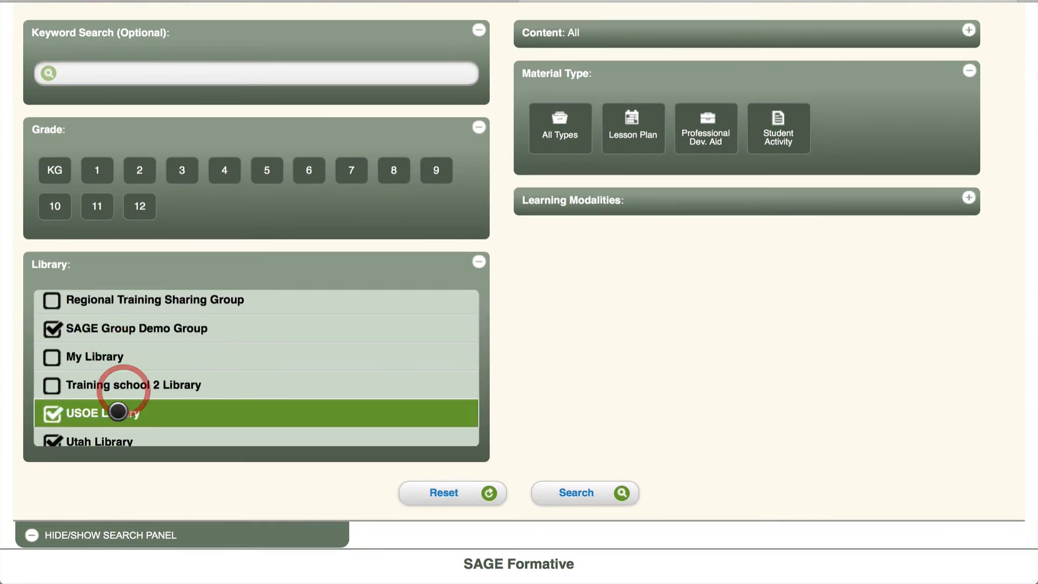
click(118, 412)
click(113, 435)
scroll(112, 433, down, 1)
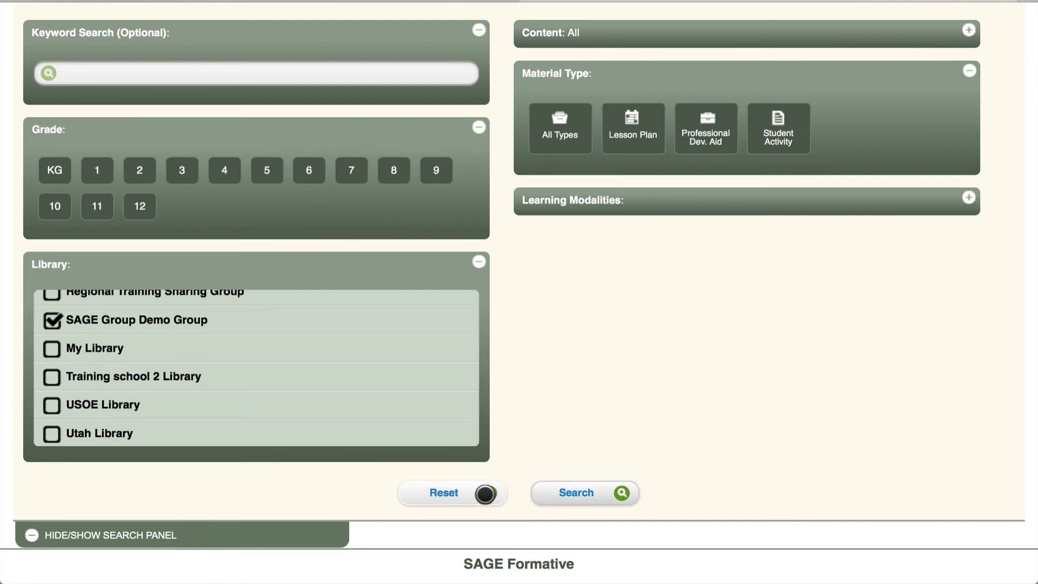
click(561, 493)
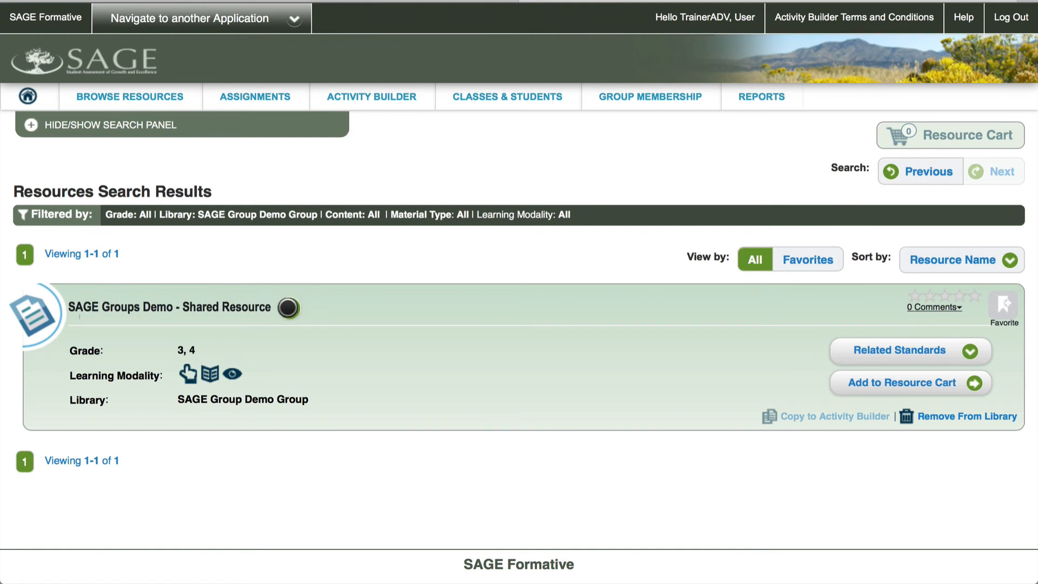
click(288, 308)
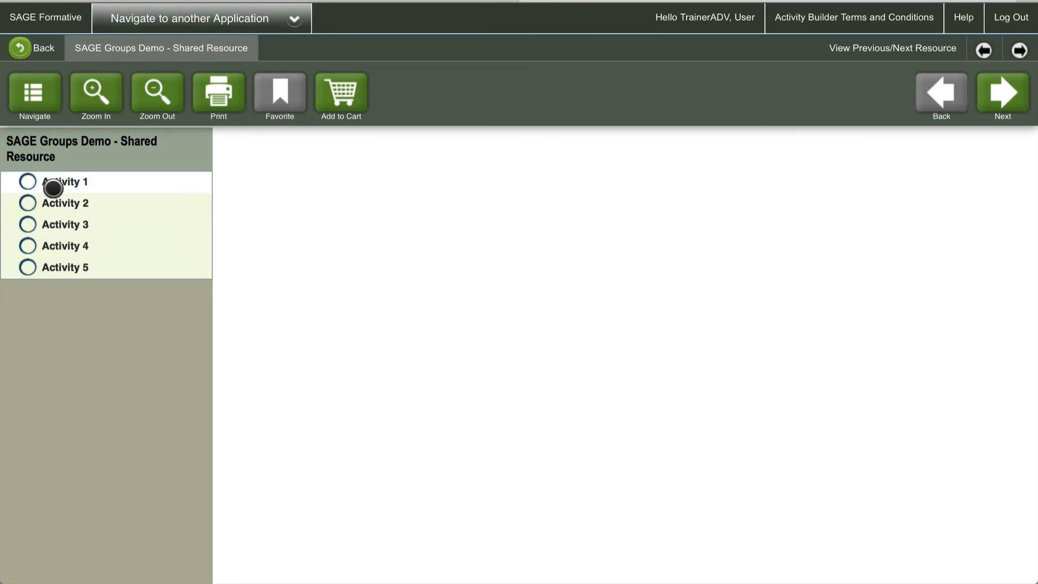
click(74, 190)
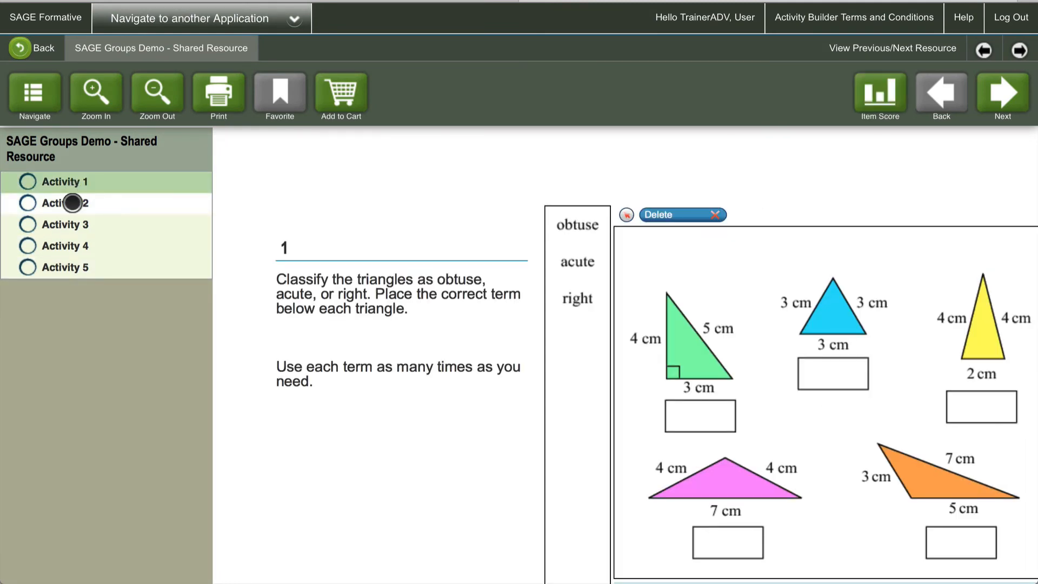
click(73, 204)
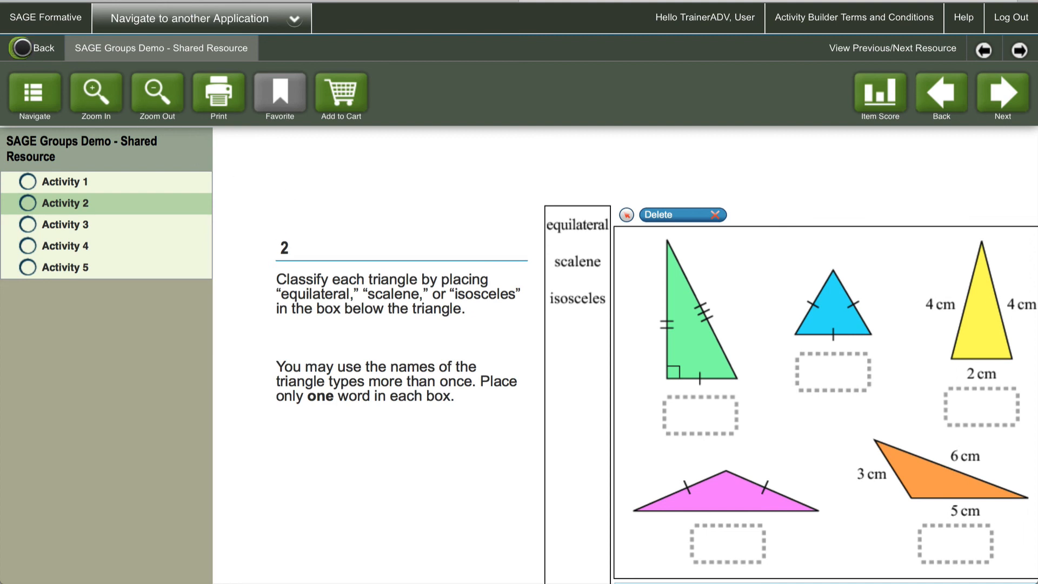
click(22, 48)
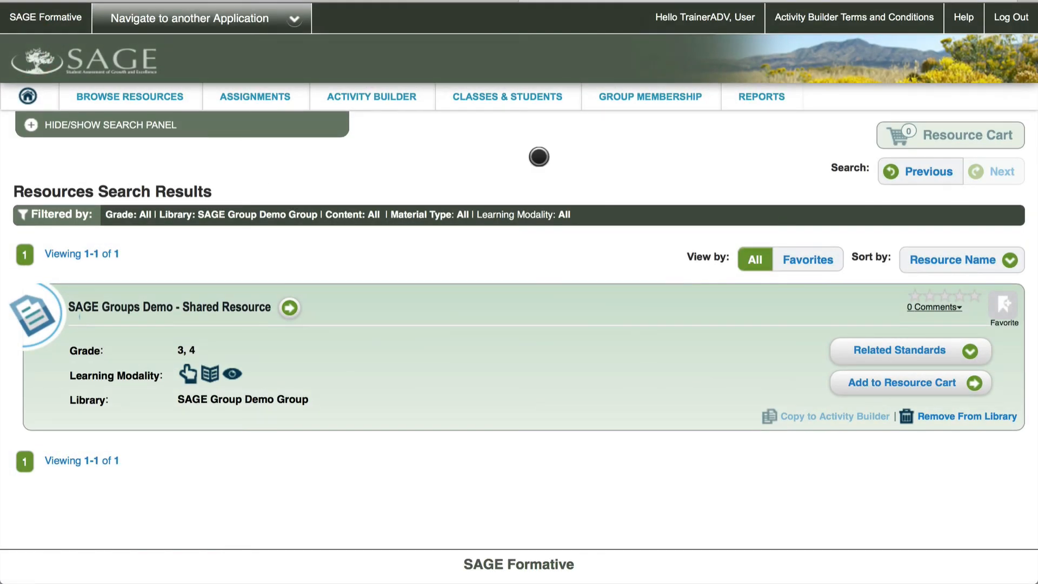